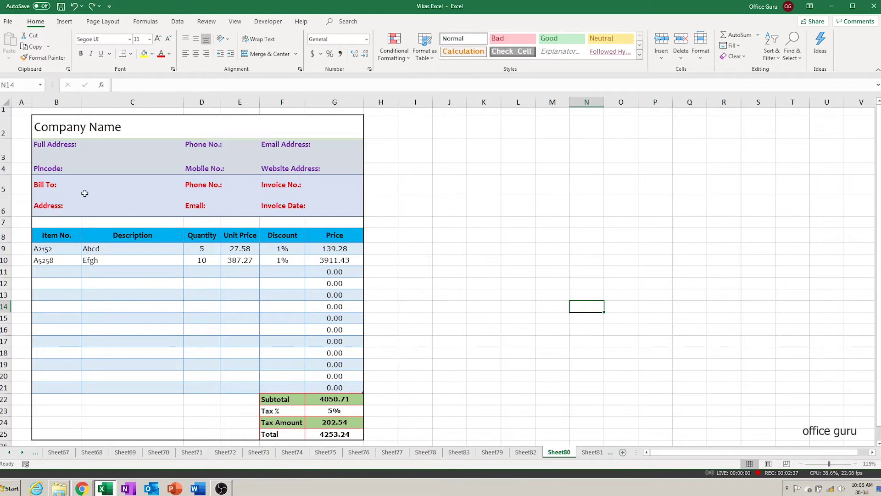
# Select column B, where the reference invoice begins
pyautogui.click(54, 102)
# Insert blank columns to the left of the reference invoice
pyautogui.rightClick(55, 102)
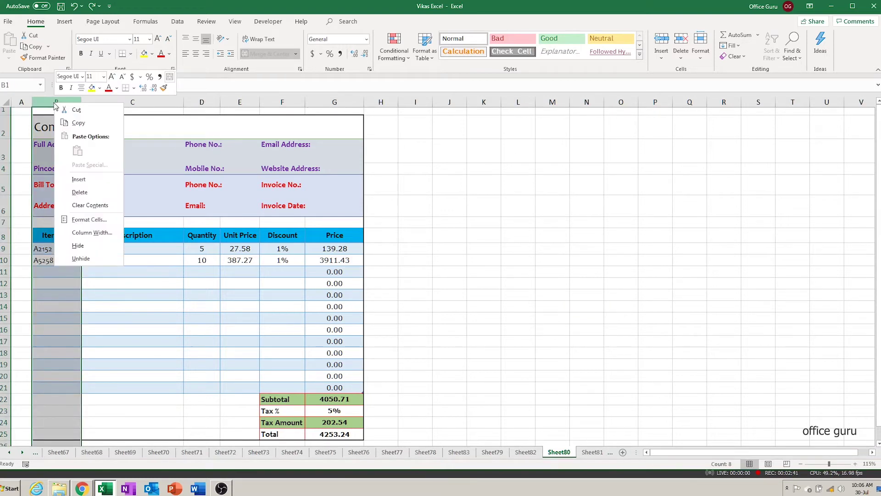
pyautogui.click(79, 180)
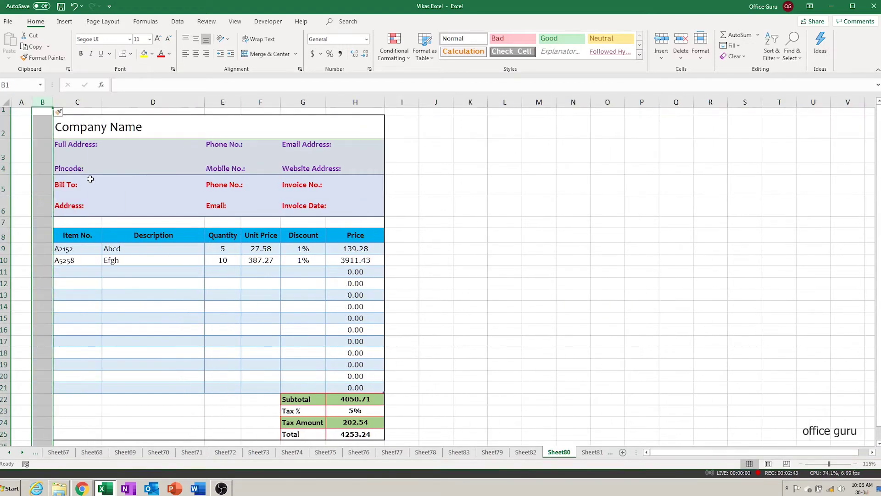
pyautogui.press('F4')
pyautogui.press('F4')
pyautogui.press('F4')
pyautogui.press('F4')
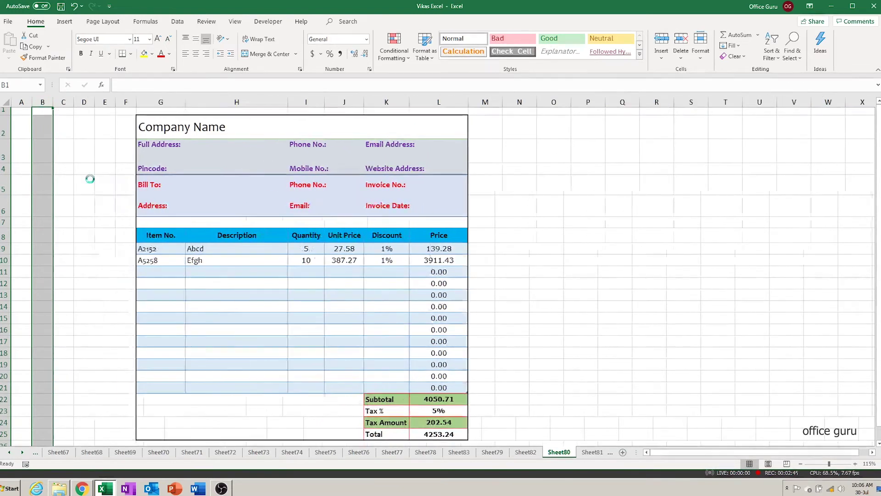
pyautogui.press('F4')
pyautogui.press('F4')
pyautogui.press('F4')
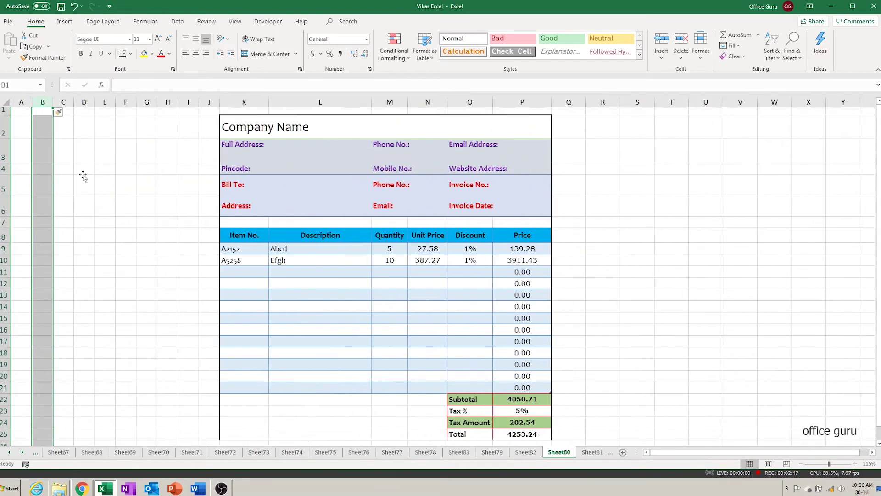
pyautogui.click(83, 171)
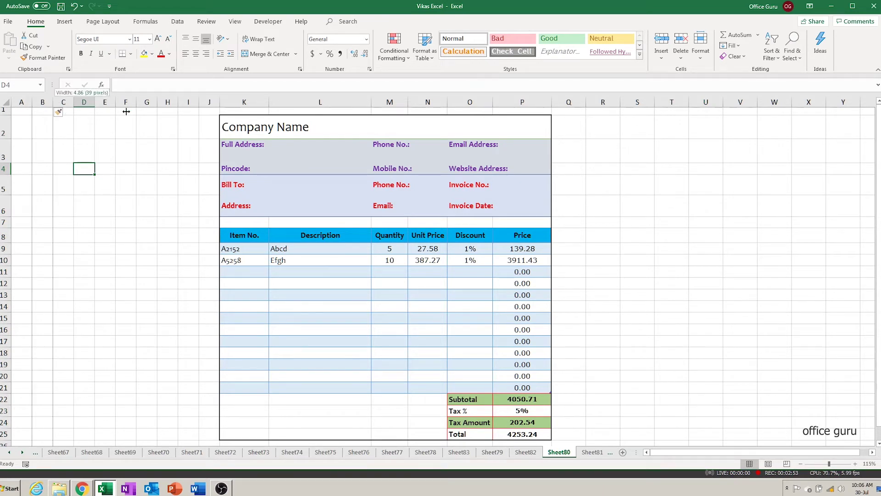
# Widen columns B, C, D, F and G of the new area and select B2:G25
pyautogui.moveTo(54, 103); pyautogui.dragTo(125, 103)
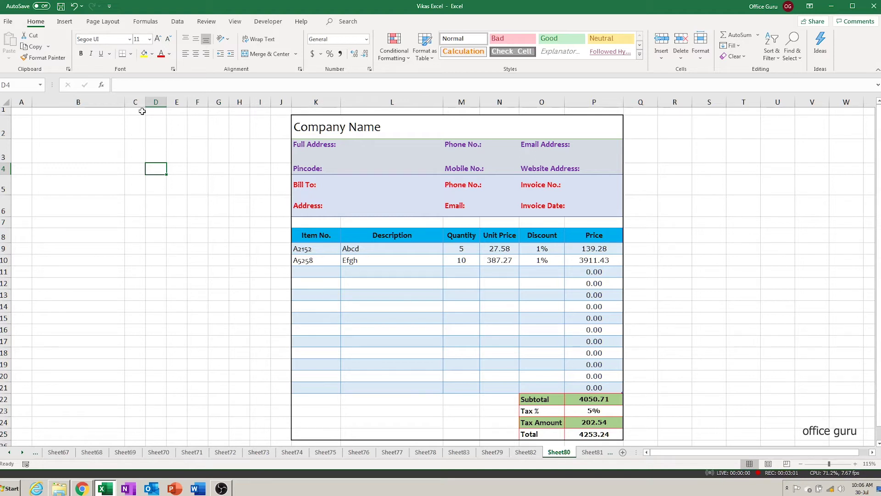
pyautogui.moveTo(146, 102); pyautogui.dragTo(233, 103)
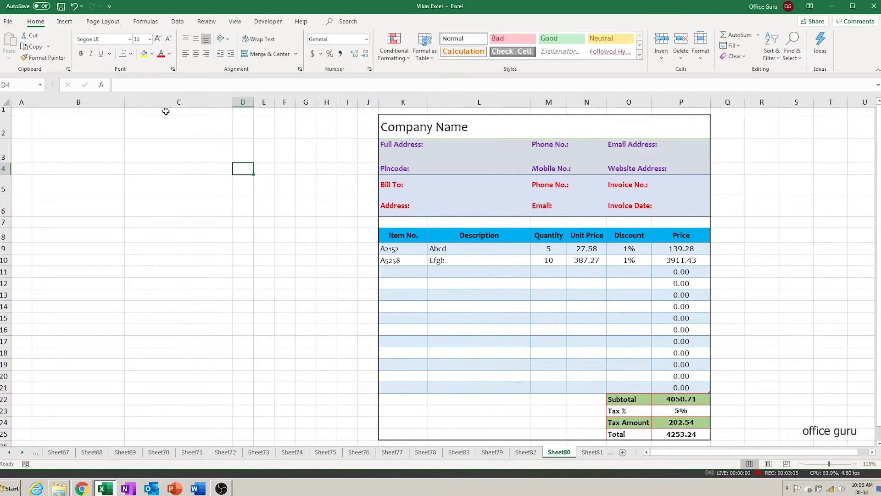
pyautogui.moveTo(123, 103); pyautogui.dragTo(95, 105)
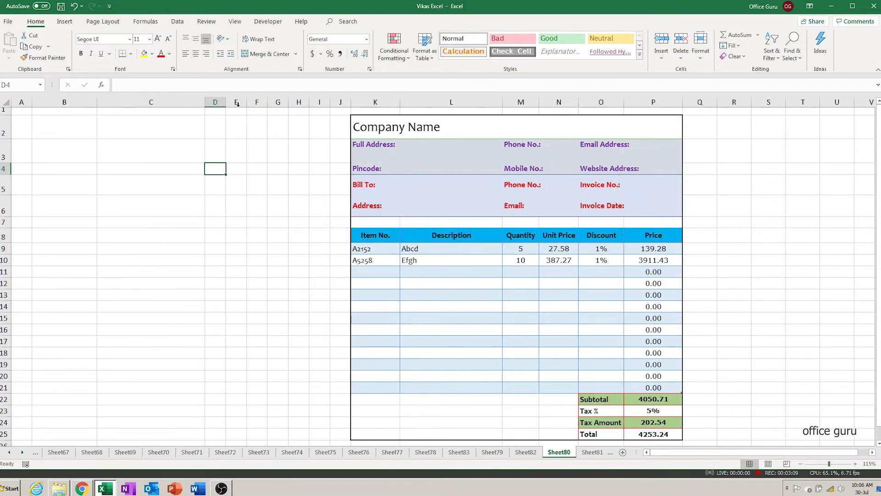
pyautogui.moveTo(230, 104); pyautogui.dragTo(327, 103)
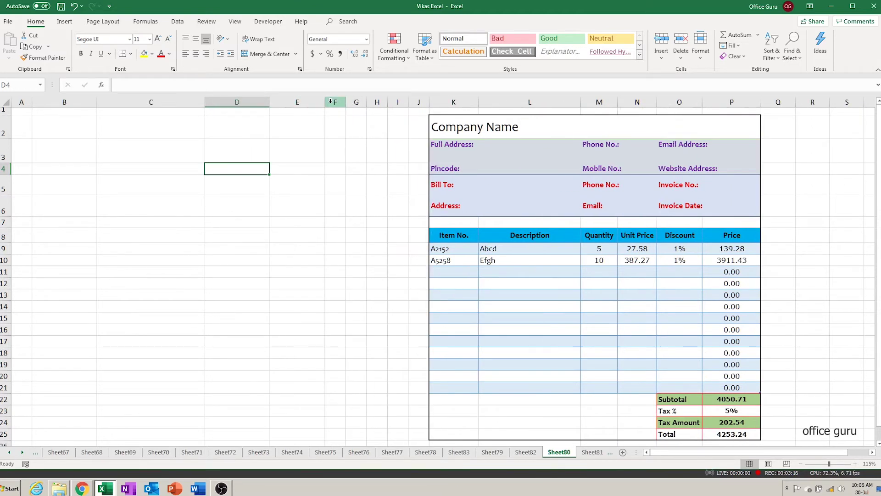
pyautogui.moveTo(347, 103); pyautogui.dragTo(382, 104)
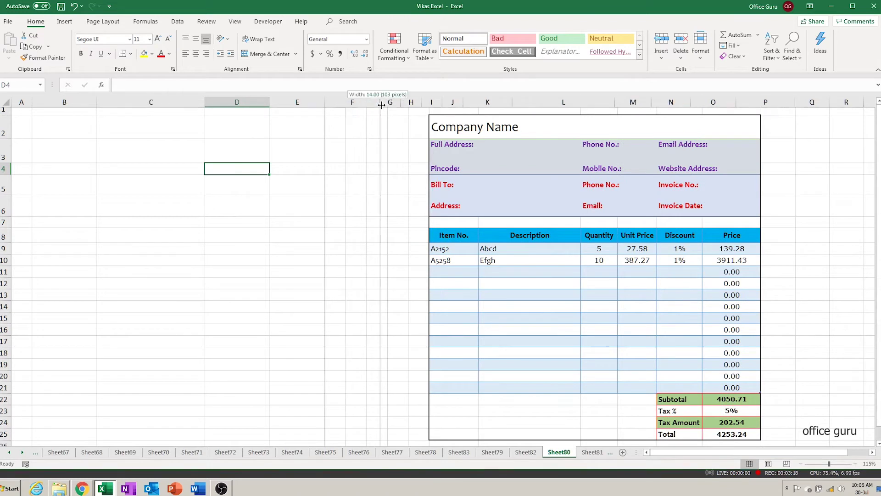
pyautogui.moveTo(401, 104); pyautogui.dragTo(442, 101)
pyautogui.click(376, 275)
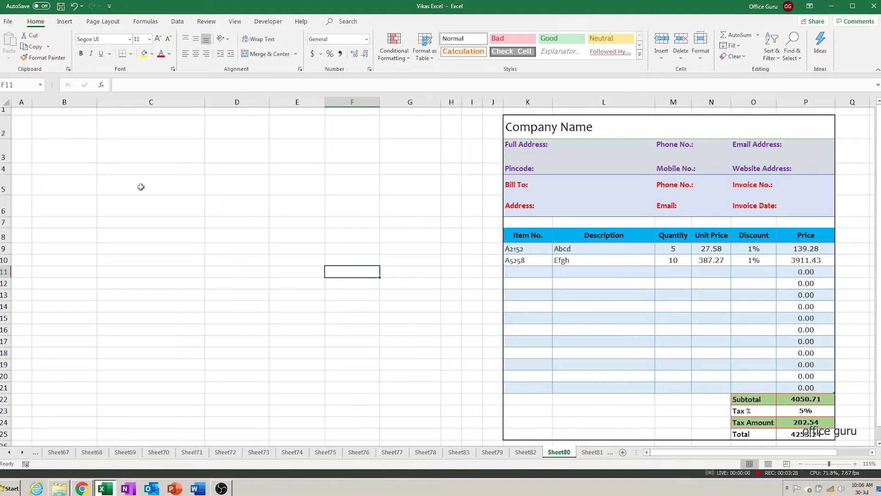
pyautogui.moveTo(57, 125)
pyautogui.mouseDown()
pyautogui.moveTo(407, 417)
pyautogui.moveTo(403, 428)
pyautogui.mouseUp()
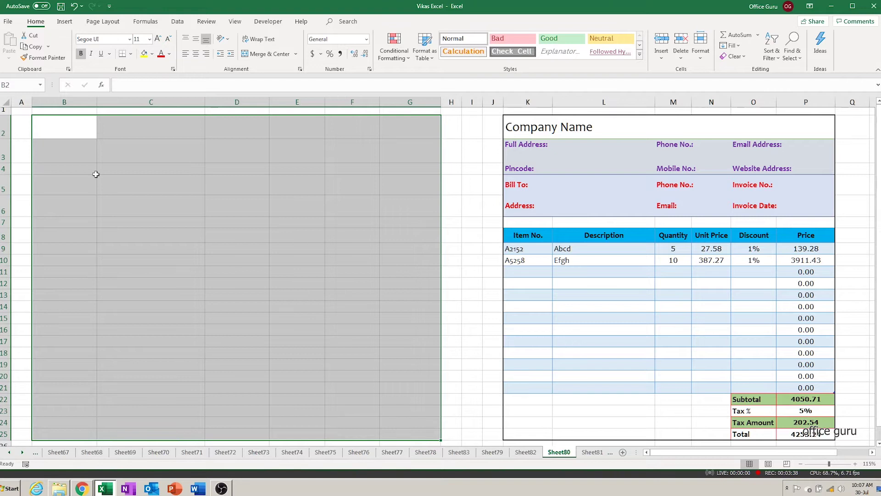
# Frame B2:G25 with a thick dark red outline border via Format Cells
pyautogui.click(132, 54)
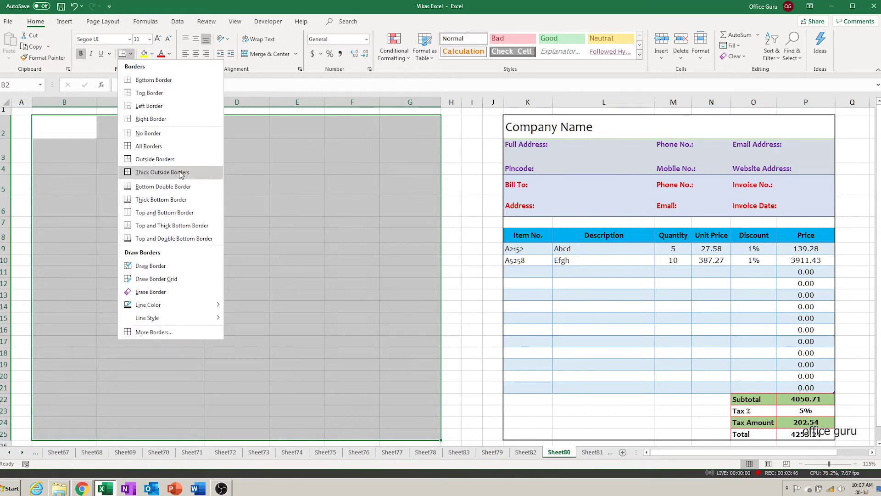
pyautogui.rightClick(63, 122)
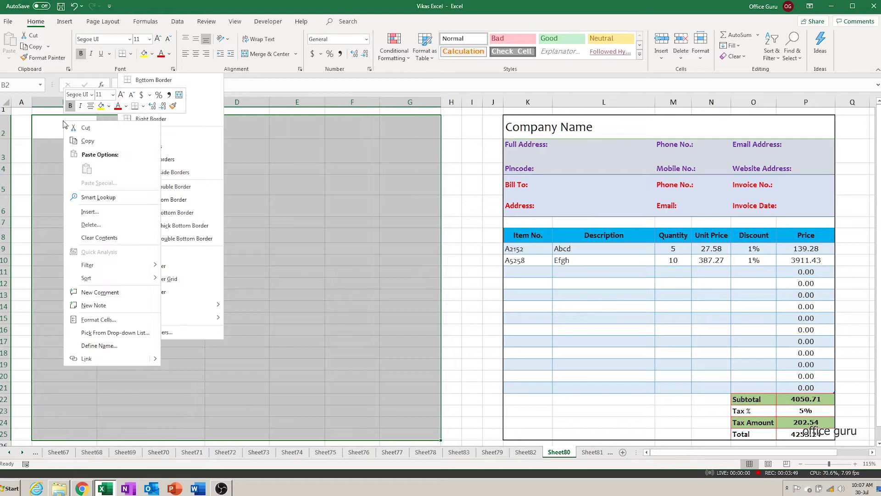
pyautogui.click(120, 320)
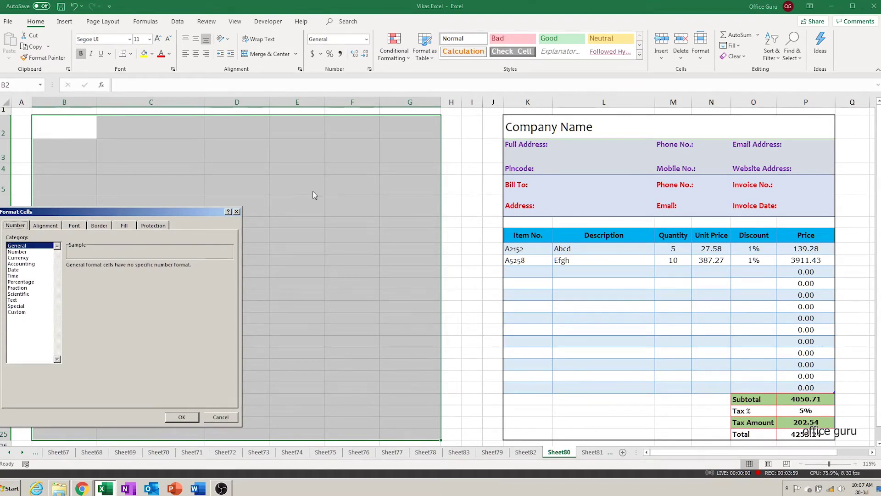
pyautogui.click(296, 202)
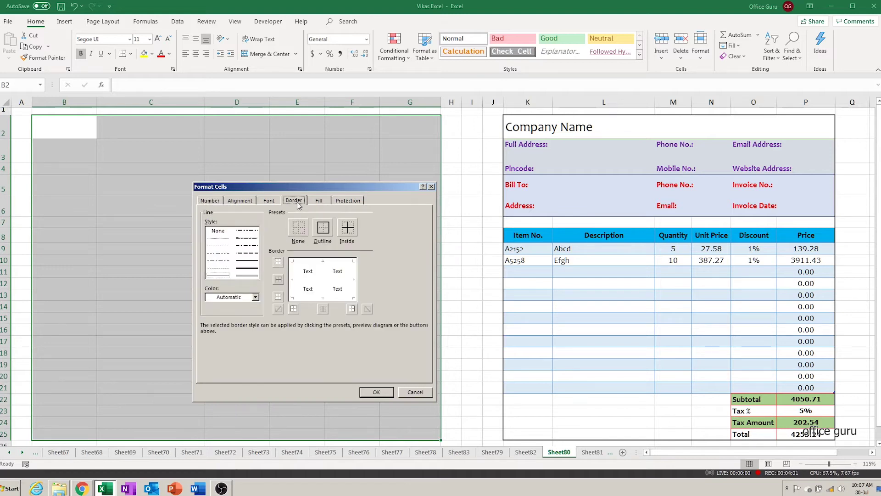
pyautogui.click(256, 297)
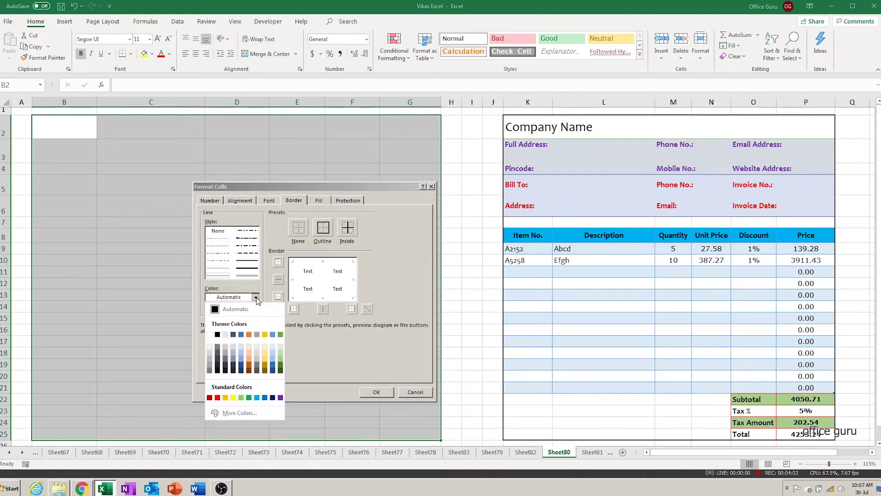
pyautogui.click(210, 397)
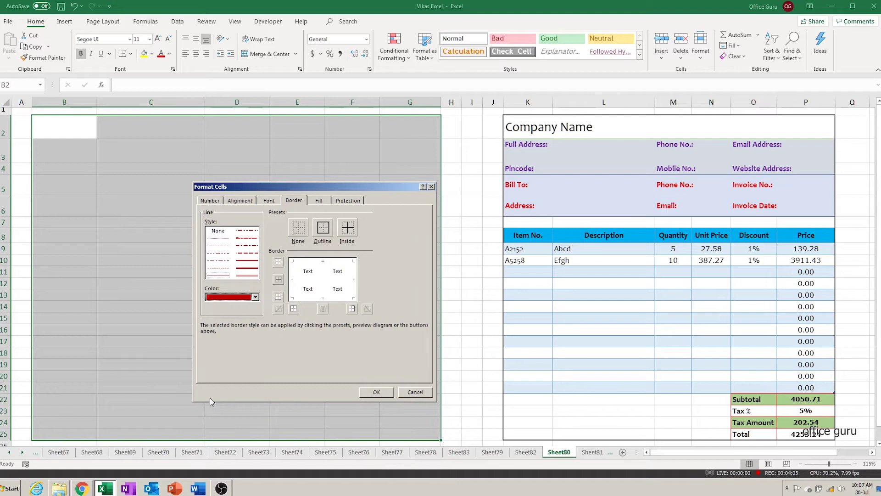
pyautogui.click(246, 263)
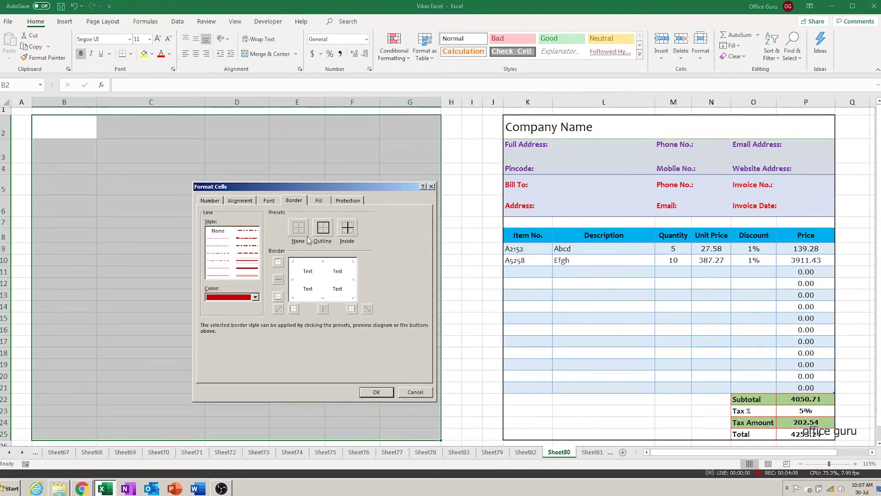
pyautogui.click(324, 229)
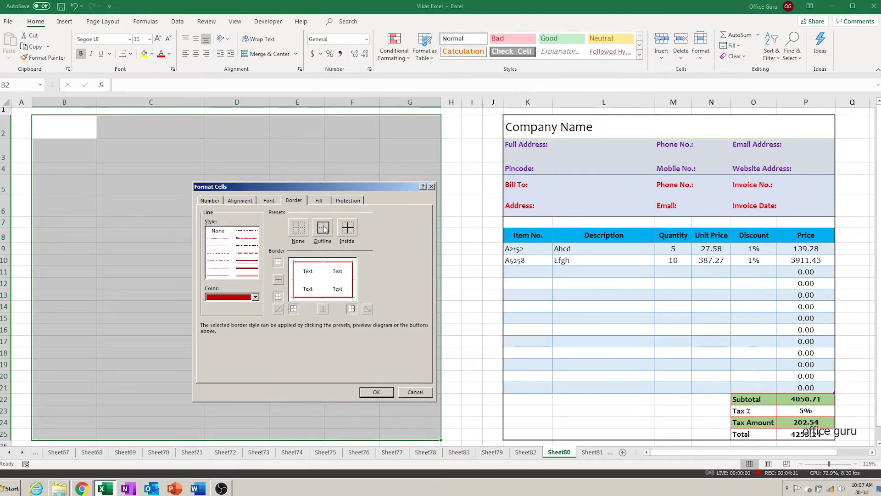
pyautogui.click(374, 389)
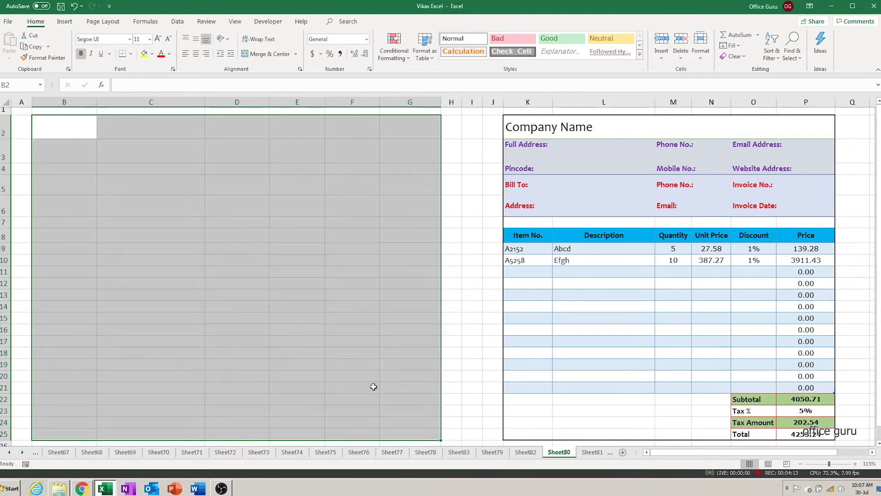
pyautogui.click(374, 387)
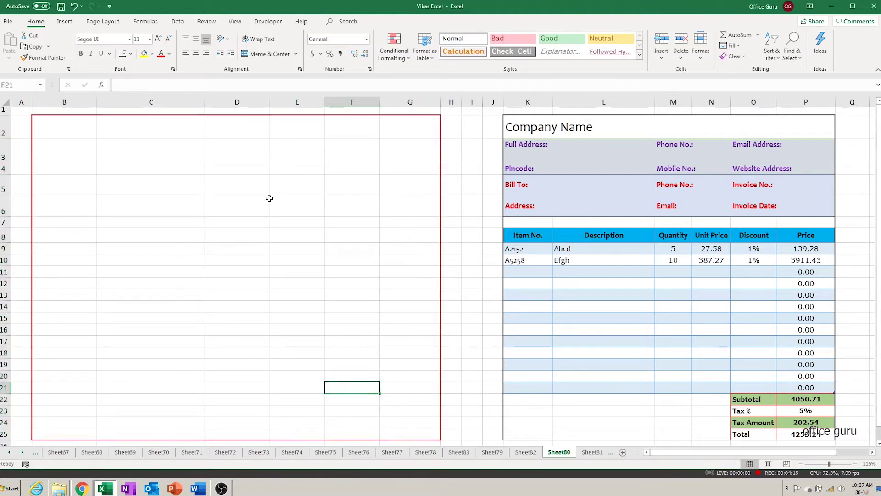
pyautogui.click(62, 128)
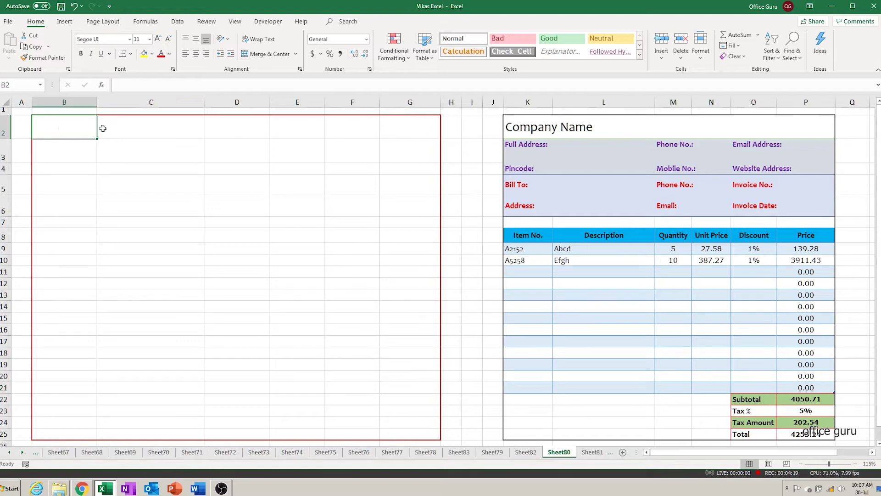
# Merge B2:C2 and enter 'Company Name' in it
pyautogui.moveTo(62, 129); pyautogui.dragTo(152, 128)
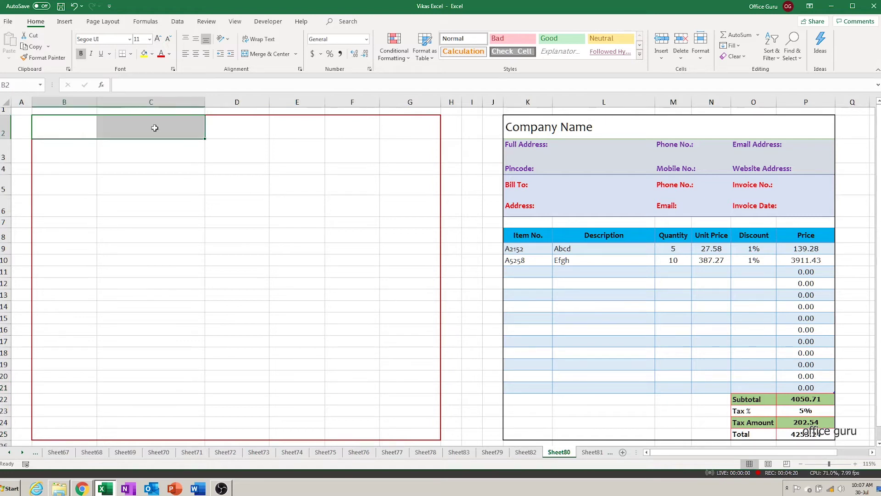
pyautogui.click(270, 55)
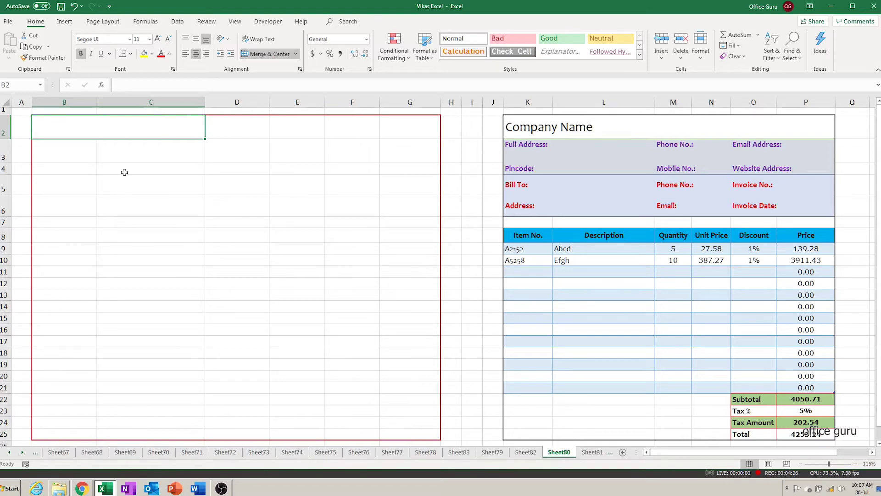
pyautogui.write('Company Name')
pyautogui.press('Return')
pyautogui.press('Up')
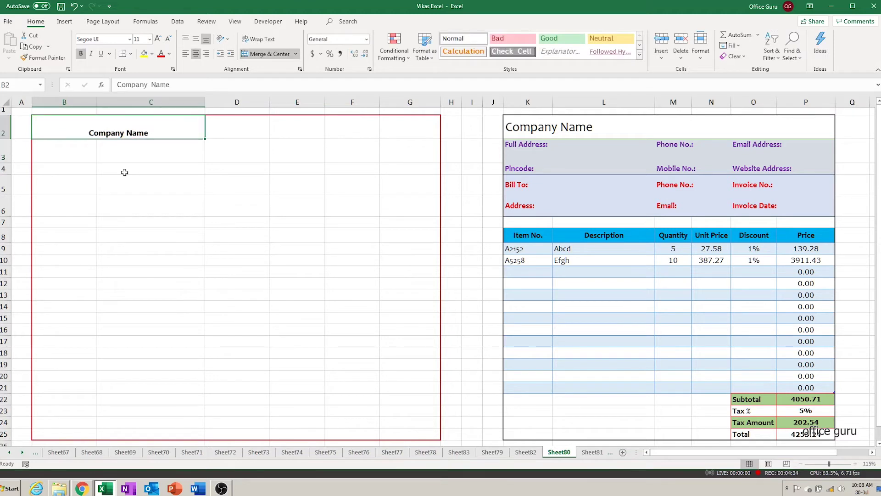
# Enlarge the Company Name heading to size 22 and left-align it
pyautogui.click(157, 39)
pyautogui.click(158, 39)
pyautogui.click(158, 40)
pyautogui.click(158, 40)
pyautogui.click(158, 39)
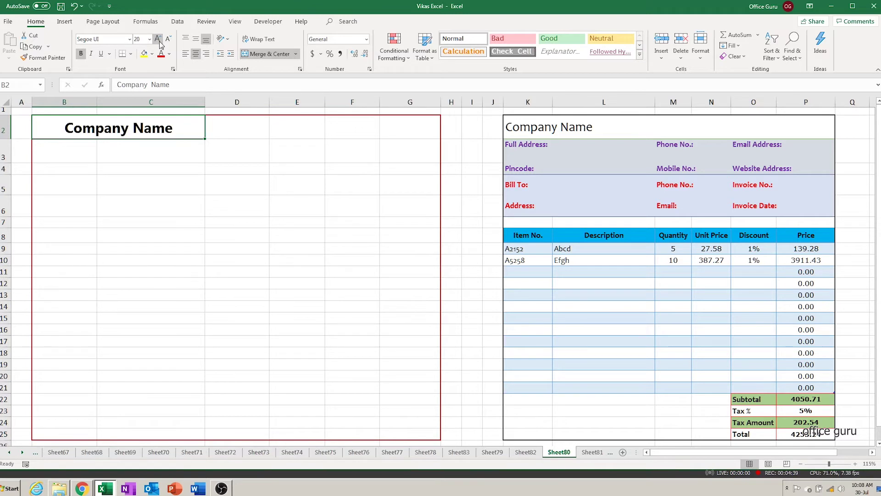
pyautogui.click(186, 55)
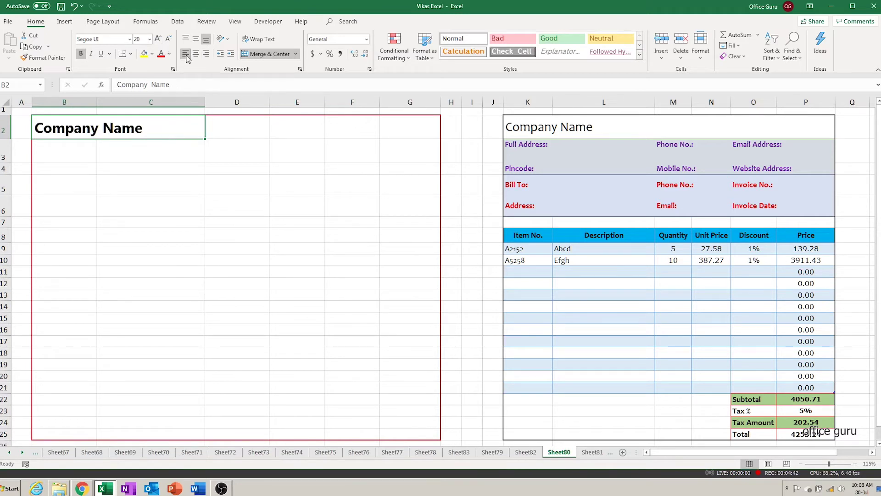
pyautogui.click(158, 39)
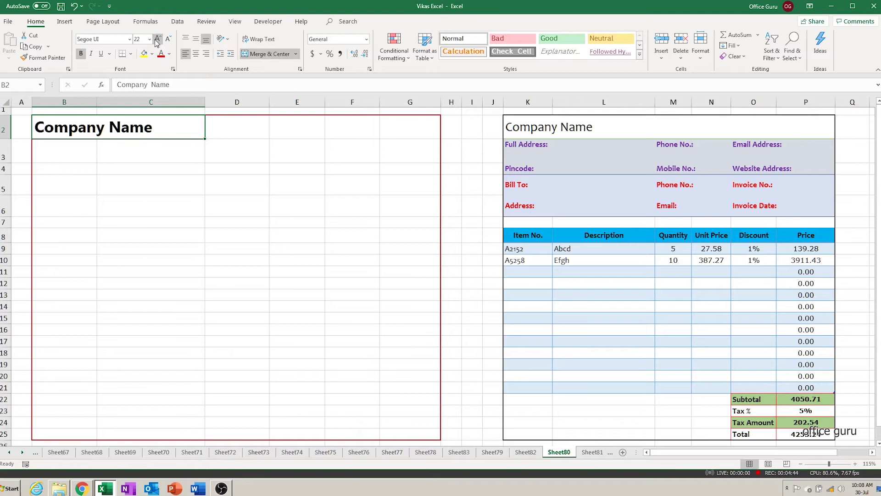
pyautogui.click(99, 198)
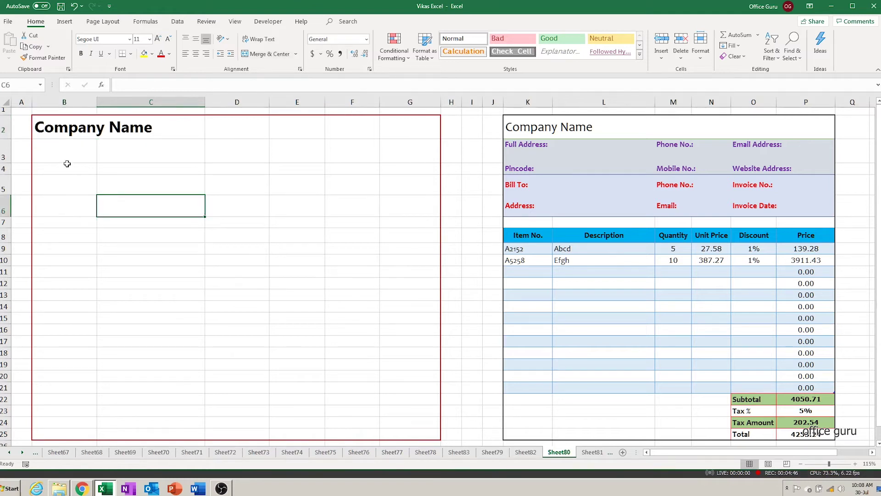
pyautogui.click(46, 151)
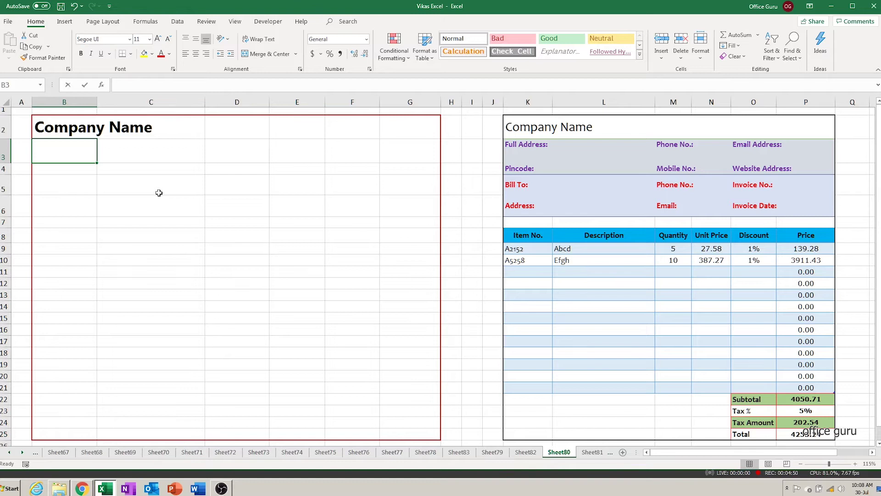
# Add top-aligned labels 'Full Address:' in B3 and 'Phone No.:' in D3
pyautogui.write('Fu')
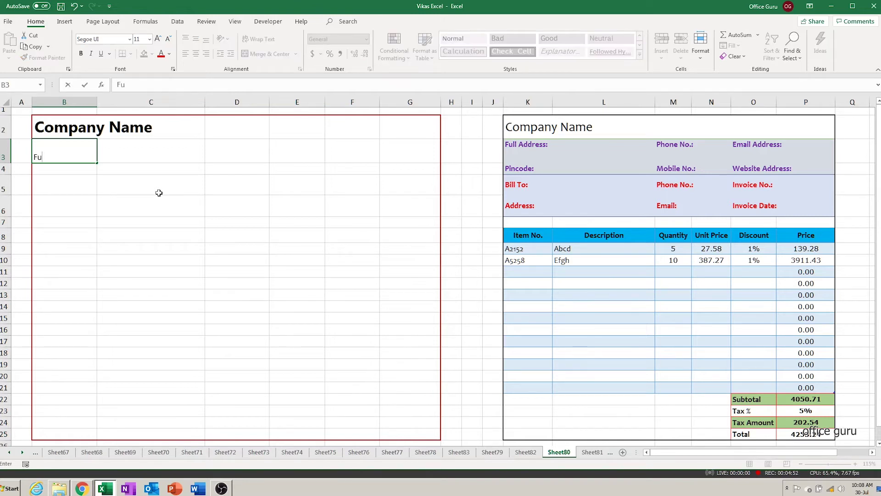
pyautogui.write('ll Address;')
pyautogui.hotkey('ctrl', 'Return')
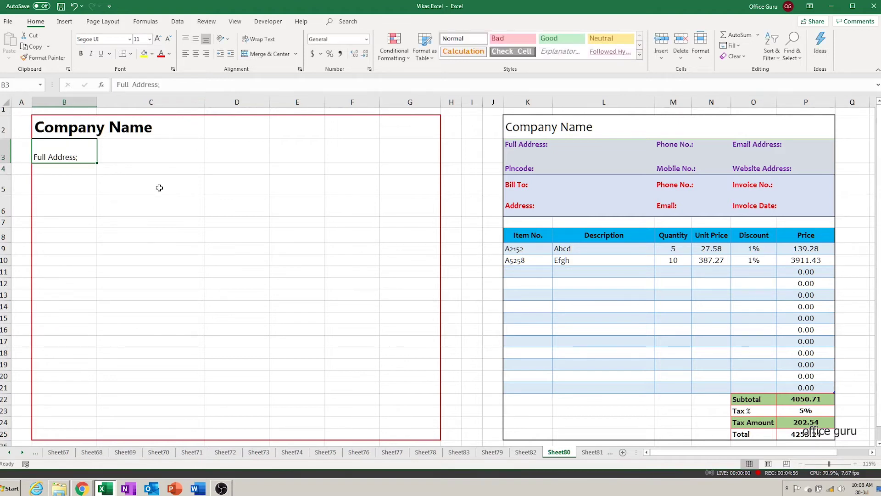
pyautogui.click(186, 39)
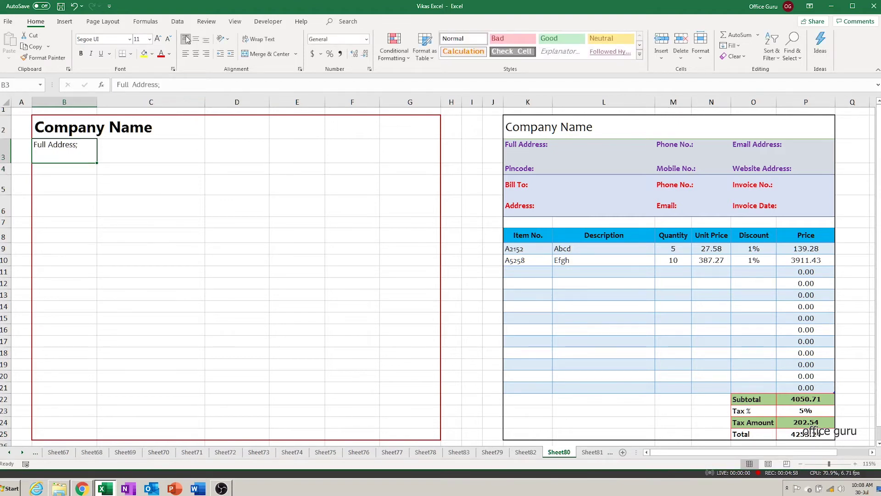
pyautogui.click(81, 54)
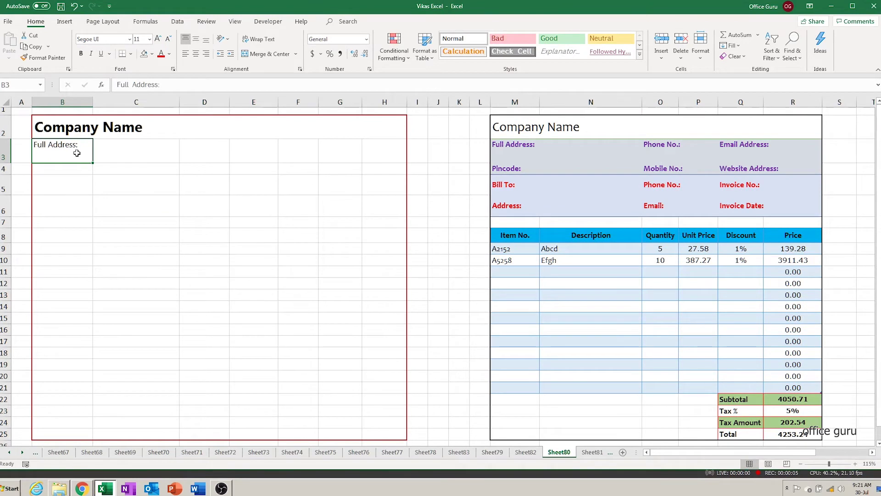
pyautogui.click(208, 152)
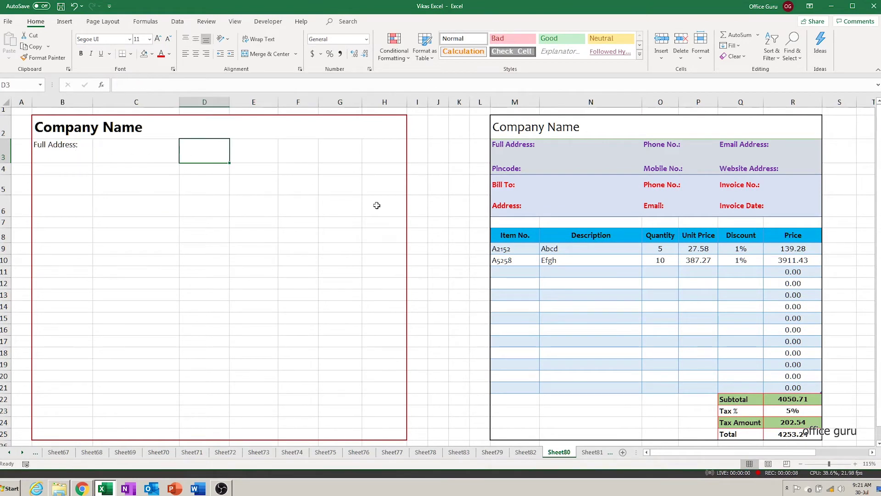
pyautogui.write('Phone No.:')
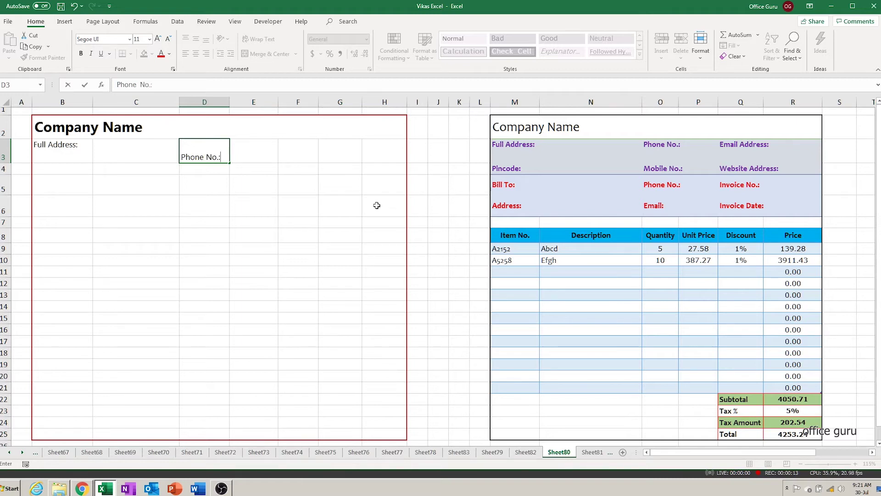
pyautogui.hotkey('ctrl', 'Return')
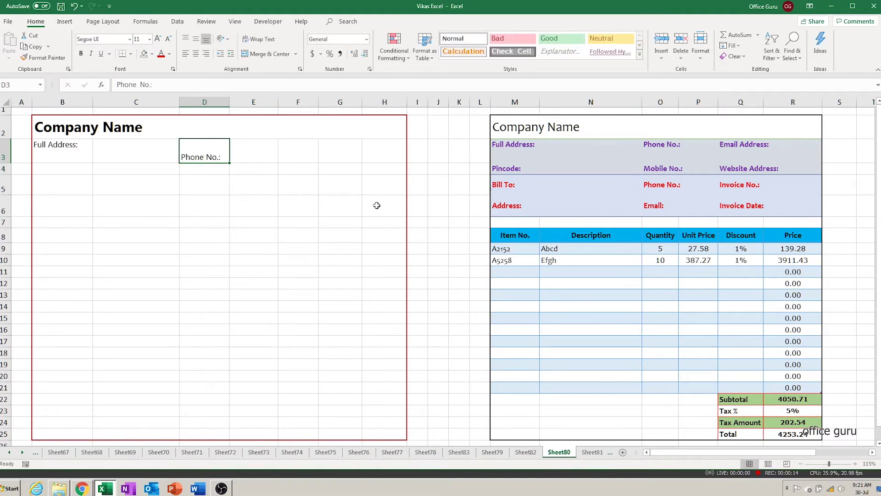
pyautogui.click(187, 38)
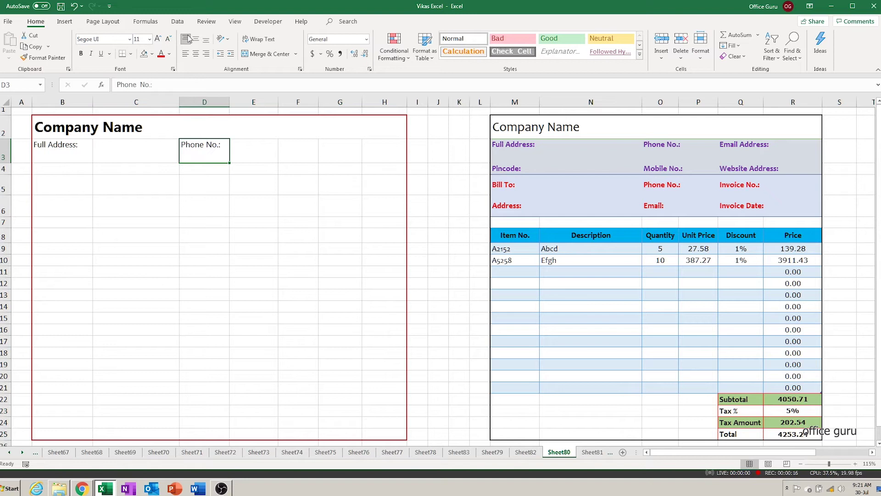
# Add a top-aligned 'Email Address:' label in F3 and widen column F
pyautogui.click(312, 153)
pyautogui.write('E')
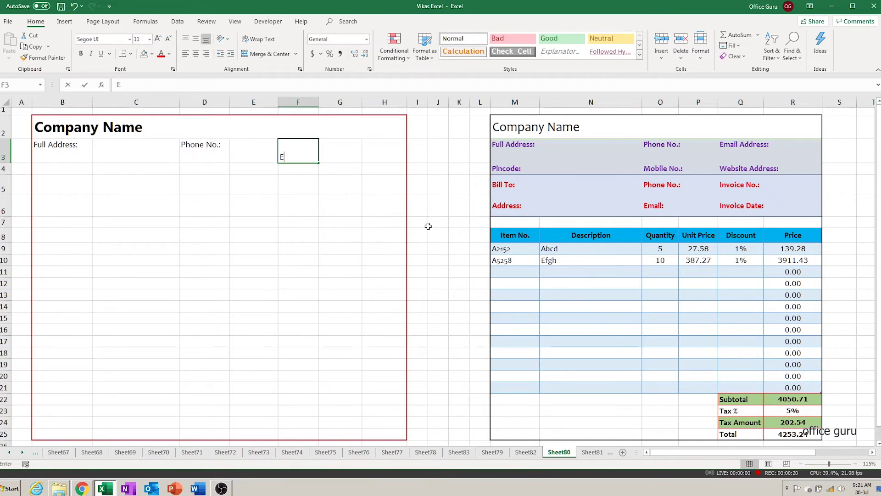
pyautogui.write('mail Address:')
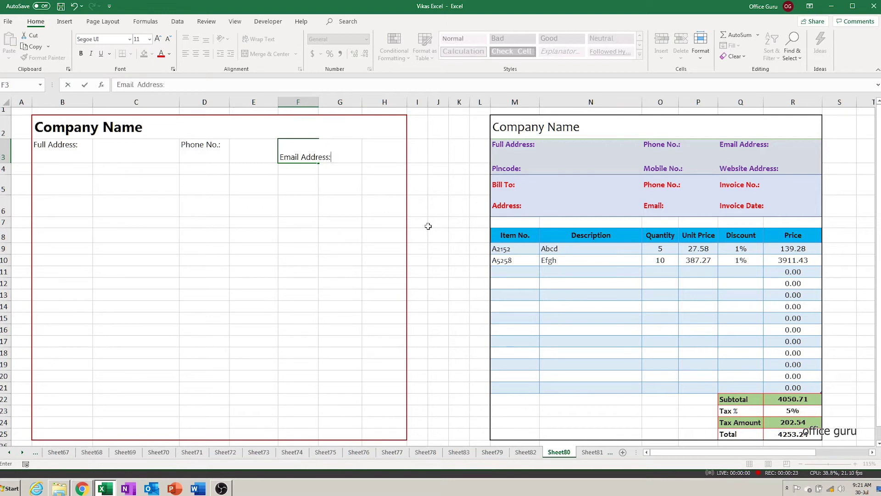
pyautogui.press('Return')
pyautogui.press('Up')
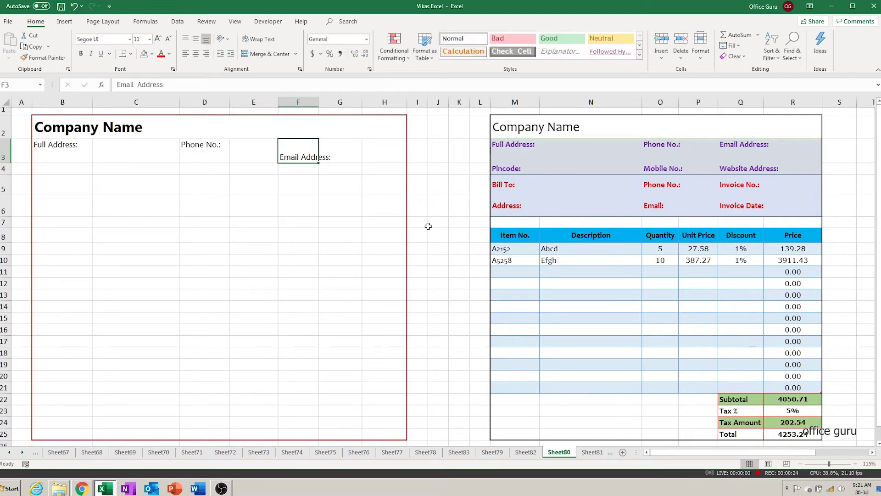
pyautogui.click(186, 40)
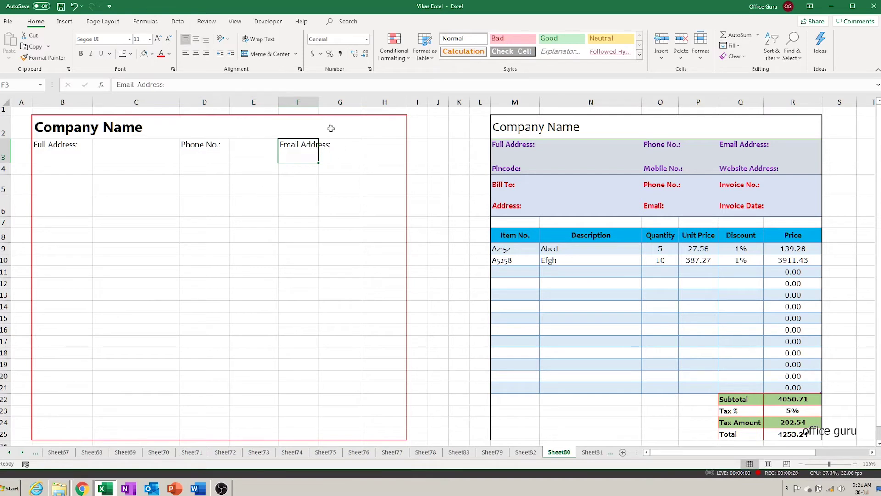
pyautogui.moveTo(319, 102); pyautogui.dragTo(336, 102)
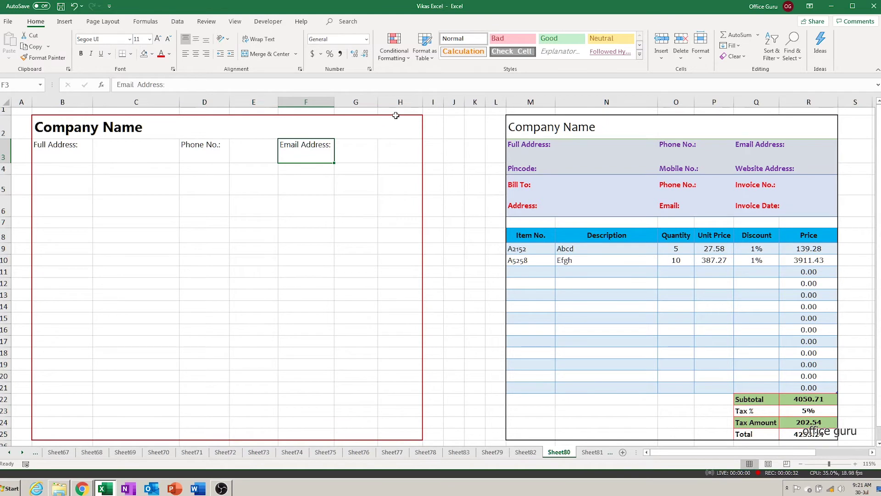
pyautogui.click(400, 102)
# Delete the empty column G between the two invoices
pyautogui.rightClick(400, 100)
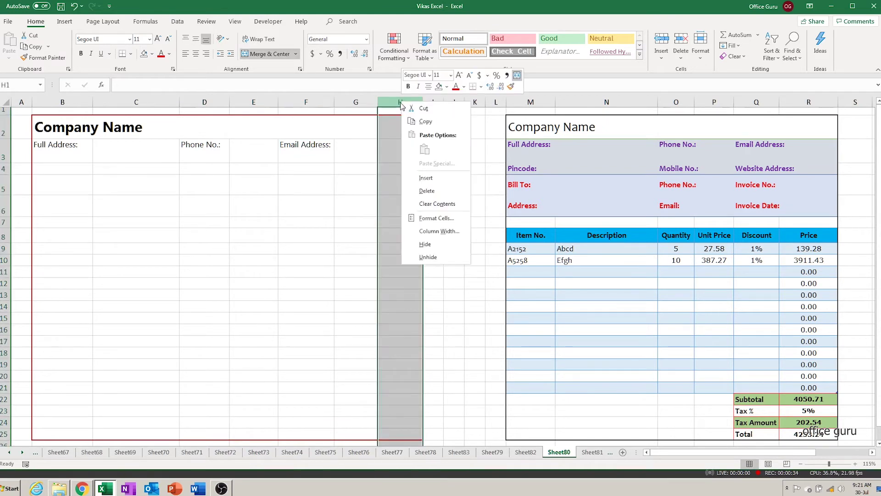
pyautogui.click(356, 181)
pyautogui.click(351, 101)
pyautogui.rightClick(351, 101)
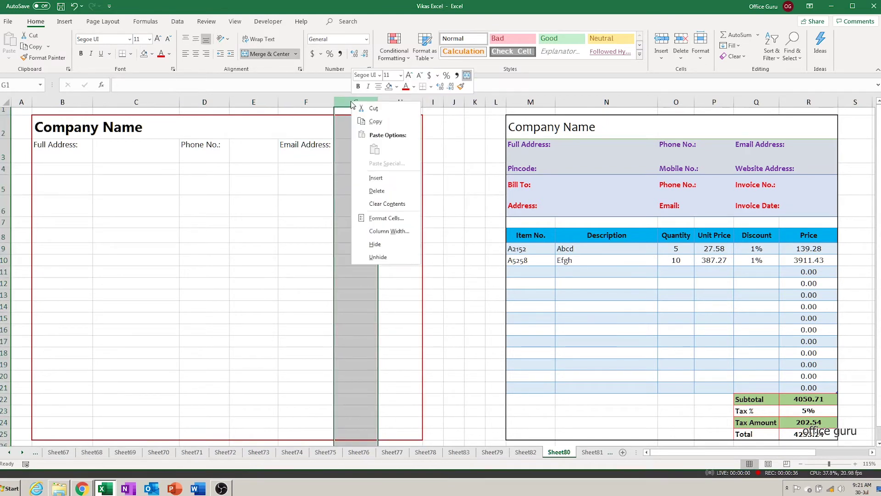
pyautogui.click(354, 190)
pyautogui.click(263, 206)
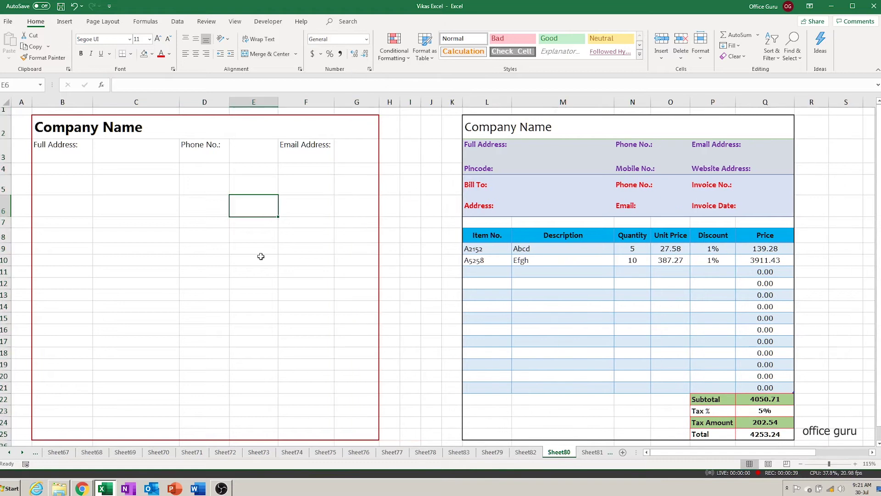
# Enter 'Pincode:', 'Mobile No.:' and 'Website Address:' in B4, D4 and F4
pyautogui.click(67, 169)
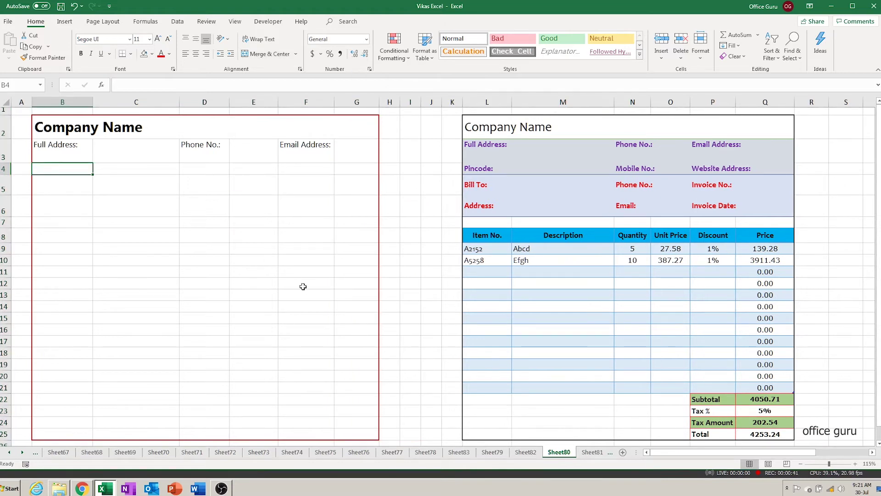
pyautogui.write('P')
pyautogui.write('incode:')
pyautogui.press('Tab')
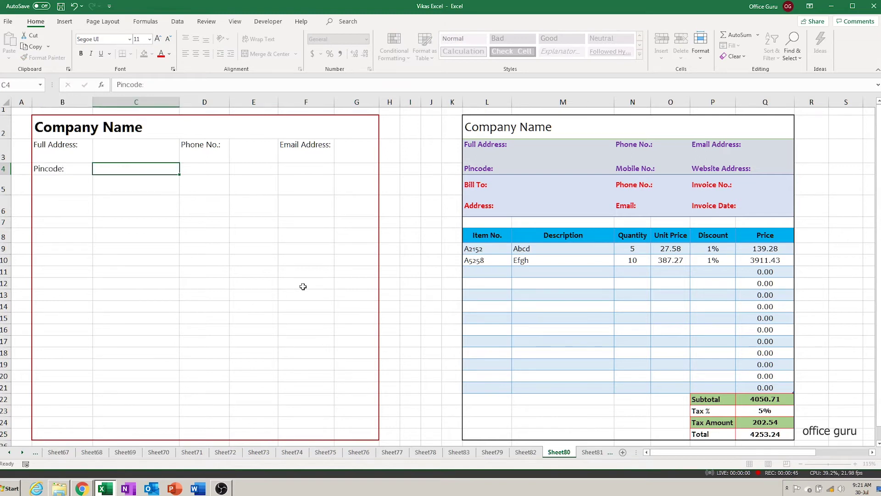
pyautogui.press('Tab')
pyautogui.write('Mobile No')
pyautogui.press('Tab')
pyautogui.press('Tab')
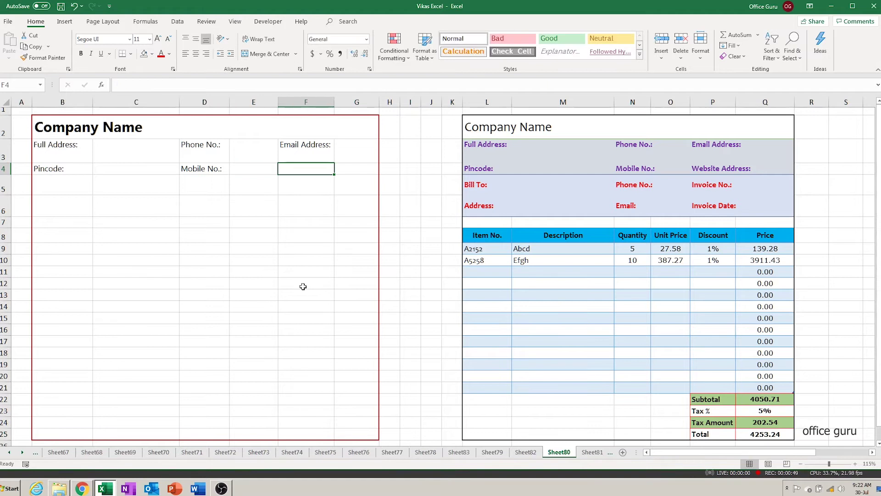
pyautogui.write('Website Address:')
pyautogui.press('Return')
pyautogui.press('Up')
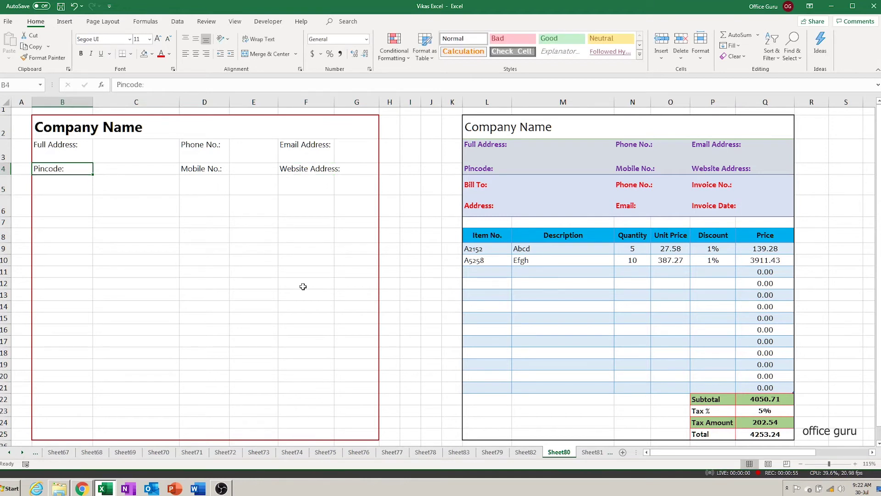
# Give B3:G4 a light orange fill with bold labels and widen column F
pyautogui.moveTo(335, 102); pyautogui.dragTo(342, 102)
pyautogui.click(252, 271)
pyautogui.moveTo(53, 147); pyautogui.dragTo(350, 166)
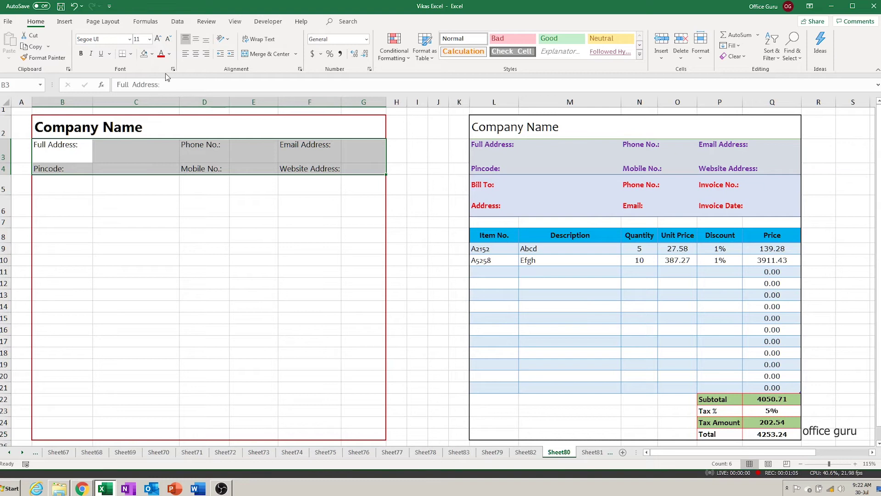
pyautogui.click(154, 54)
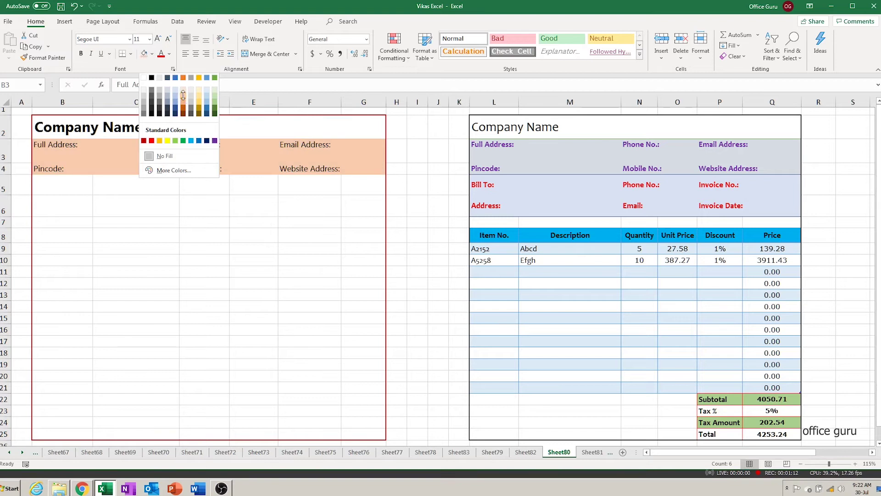
pyautogui.click(183, 98)
pyautogui.hotkey('ctrl', 'b')
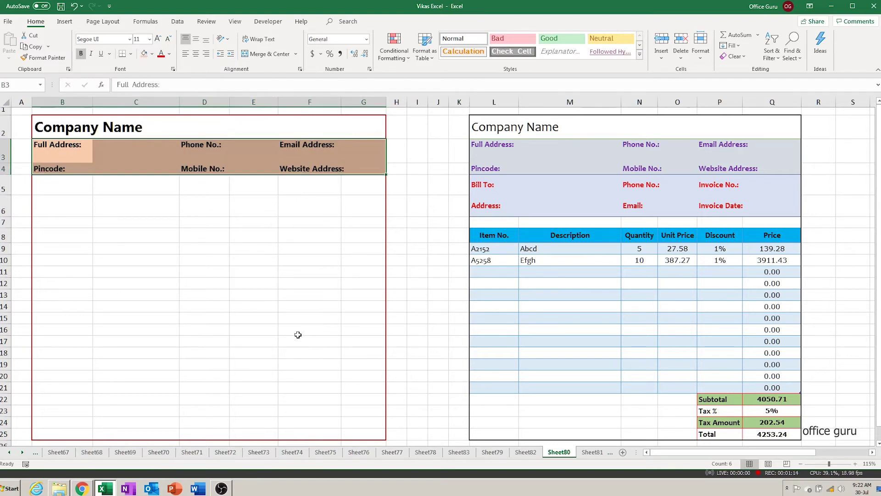
pyautogui.click(298, 335)
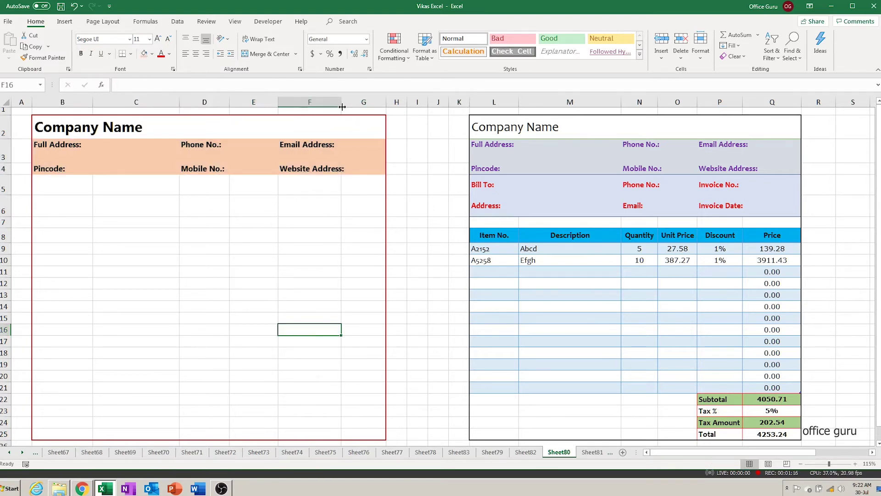
pyautogui.moveTo(342, 105); pyautogui.dragTo(346, 106)
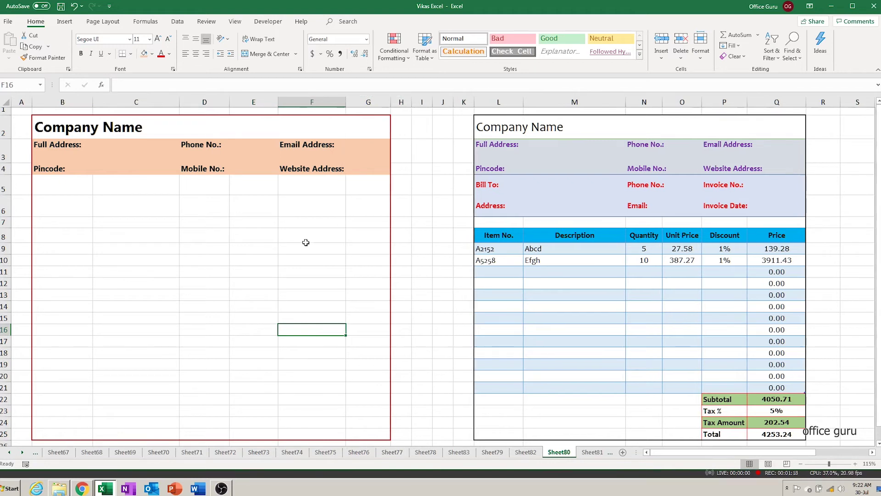
pyautogui.click(62, 187)
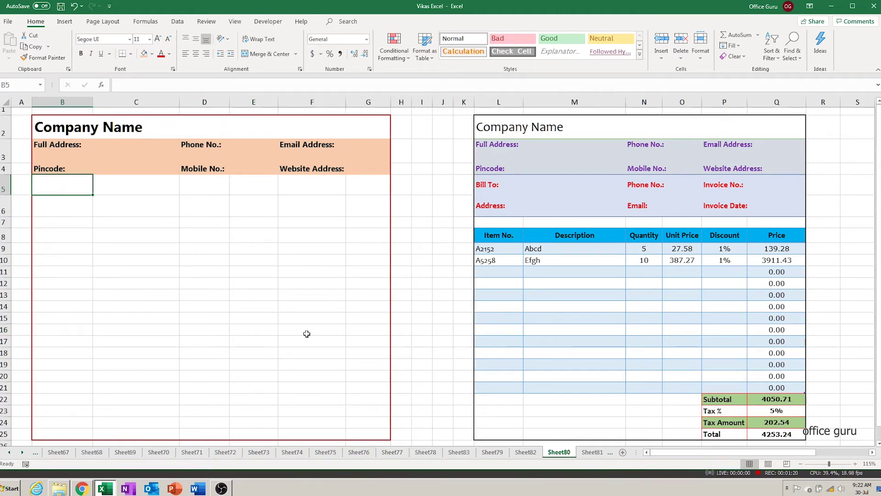
# Enter 'Bill To:', 'Phone No.:' and 'Invoice No.:' across row 5
pyautogui.write('Bill To:')
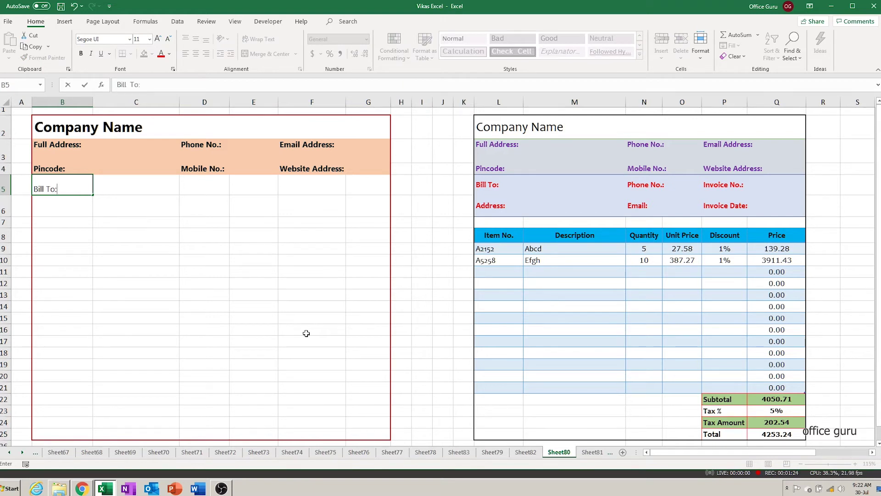
pyautogui.press('Tab')
pyautogui.press('Tab')
pyautogui.write('Phone No.:')
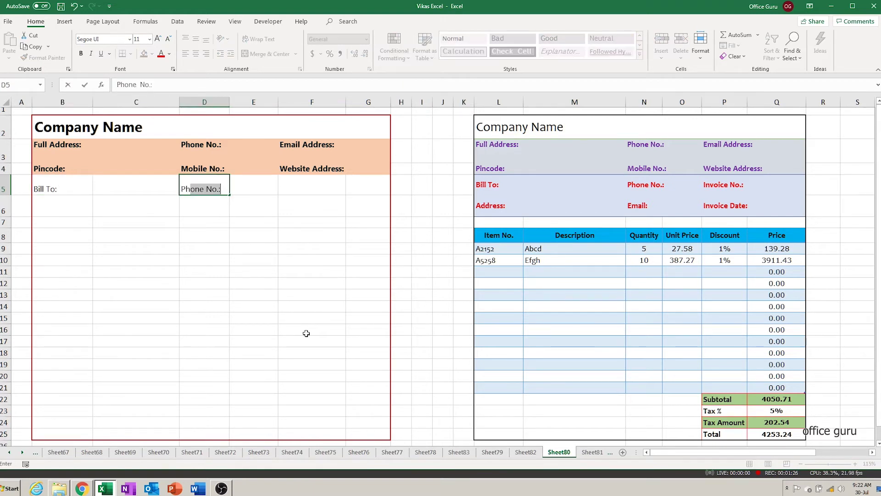
pyautogui.press('Tab')
pyautogui.press('Tab')
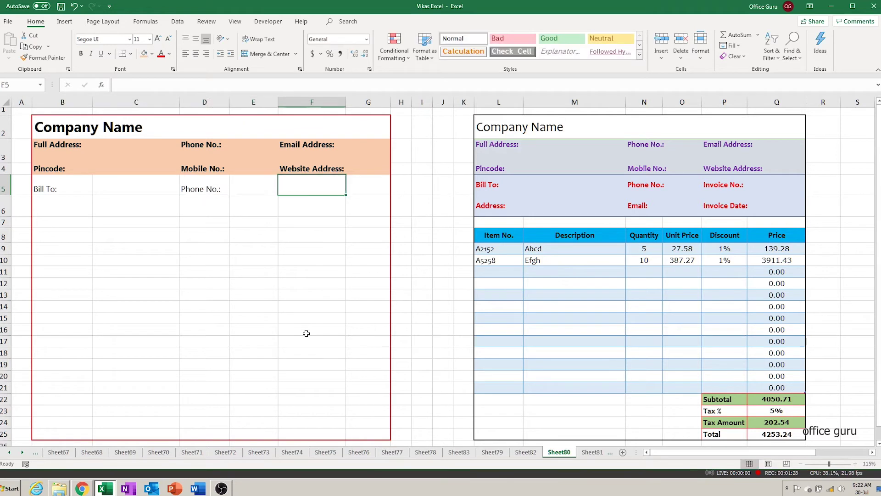
pyautogui.write('Ino')
pyautogui.press('BackSpace')
pyautogui.write('voice No.:')
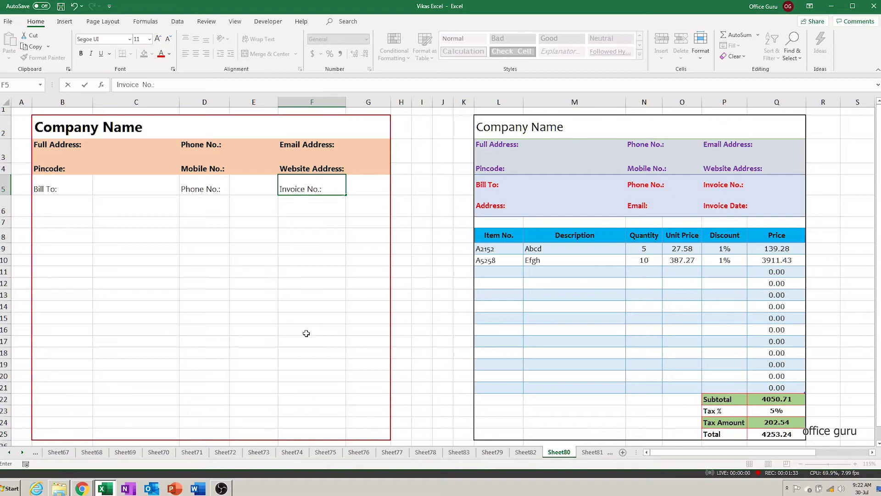
pyautogui.press('Return')
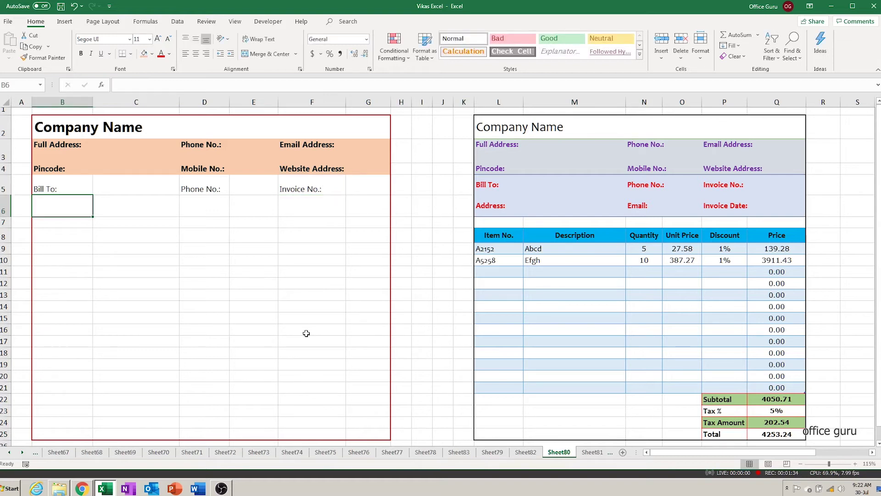
# Enter 'Address', 'Email:' and 'Invoice Date:' across row 6, then select the band
pyautogui.write('Address')
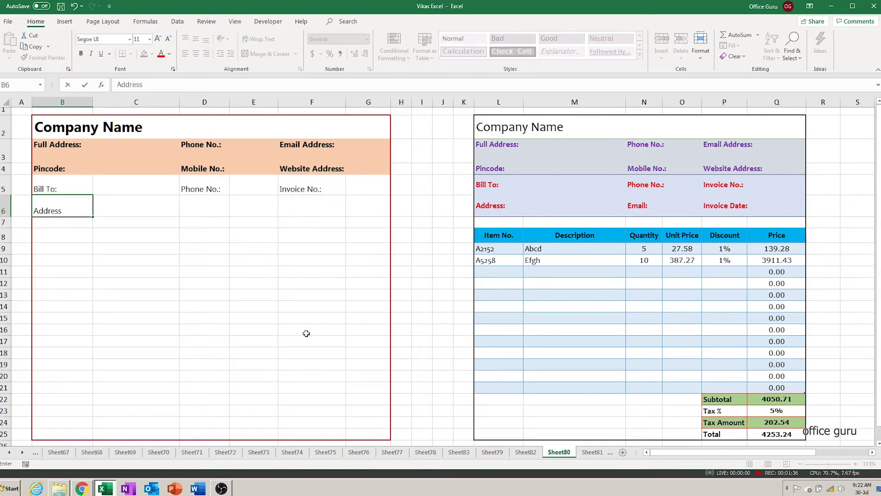
pyautogui.press('Tab')
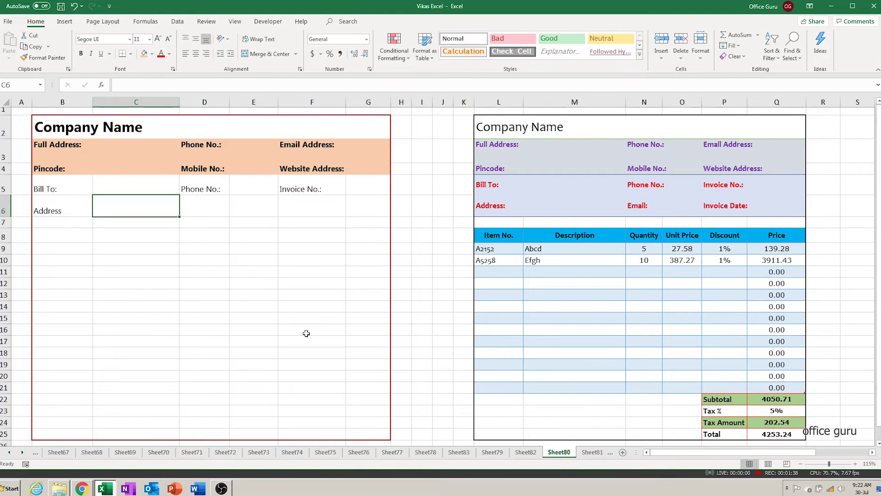
pyautogui.press('Tab')
pyautogui.write('Email ')
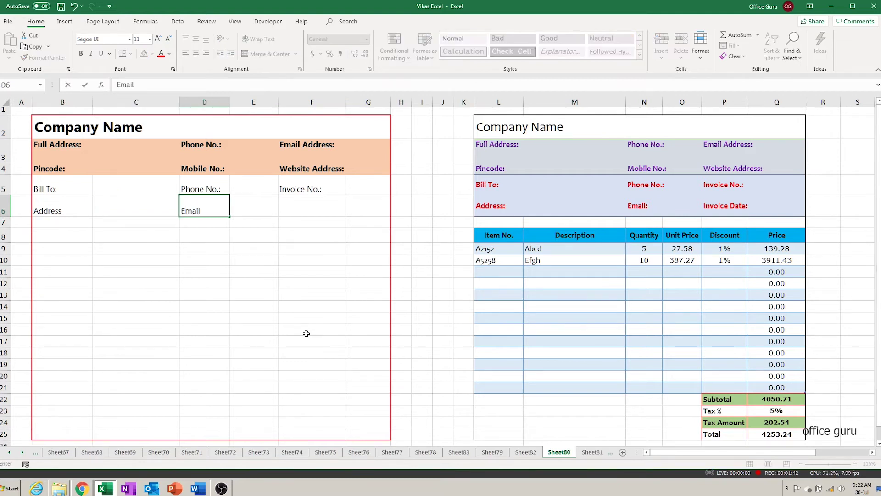
pyautogui.write(':')
pyautogui.press('Tab')
pyautogui.press('Tab')
pyautogui.write('In')
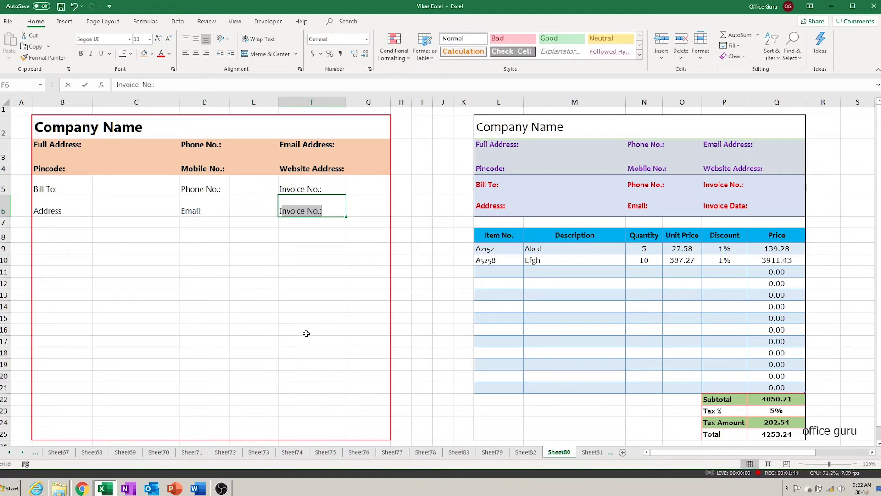
pyautogui.write('voice Date:')
pyautogui.hotkey('ctrl', 'Return')
pyautogui.press('Left')
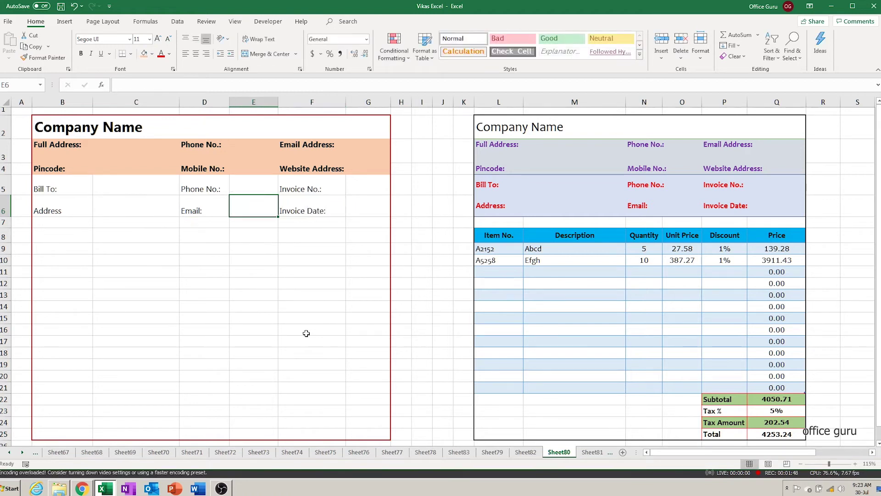
pyautogui.press('Left')
pyautogui.press('Left')
pyautogui.press('Left')
pyautogui.press('Up')
pyautogui.hotkey('shift', 'Down')
pyautogui.hotkey('shift', 'Right')
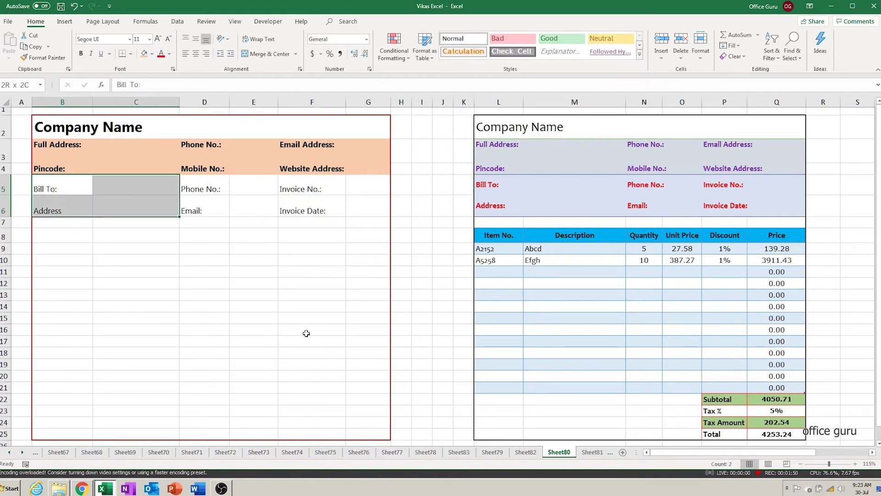
# Fill B5:G6 light yellow and make its labels bold
pyautogui.hotkey('shift', 'Right')
pyautogui.hotkey('shift', 'Right')
pyautogui.hotkey('shift', 'Right')
pyautogui.hotkey('shift', 'Right')
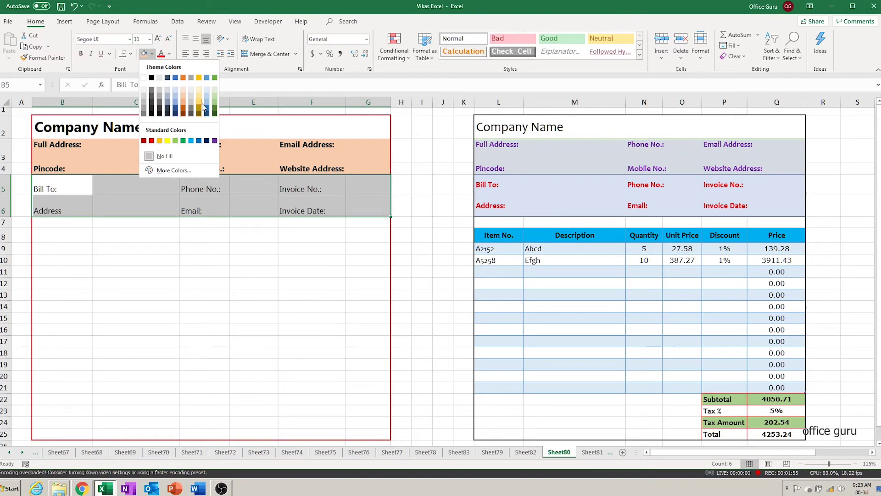
pyautogui.click(199, 99)
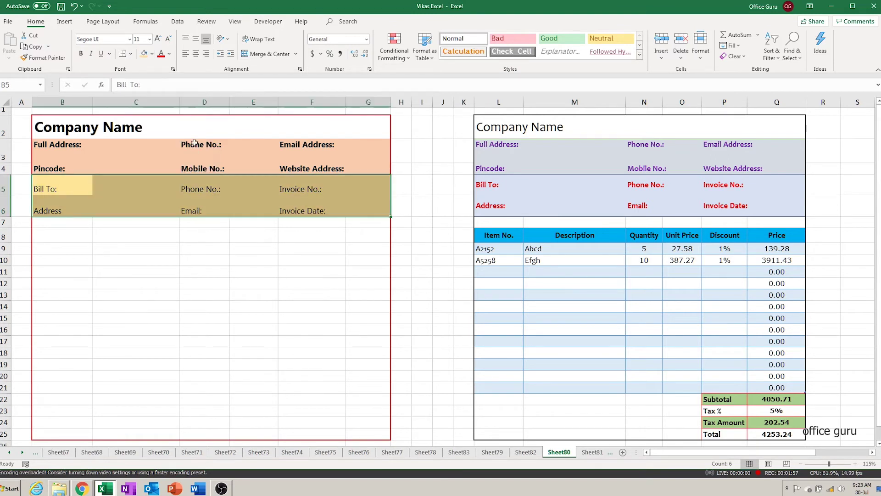
pyautogui.click(81, 54)
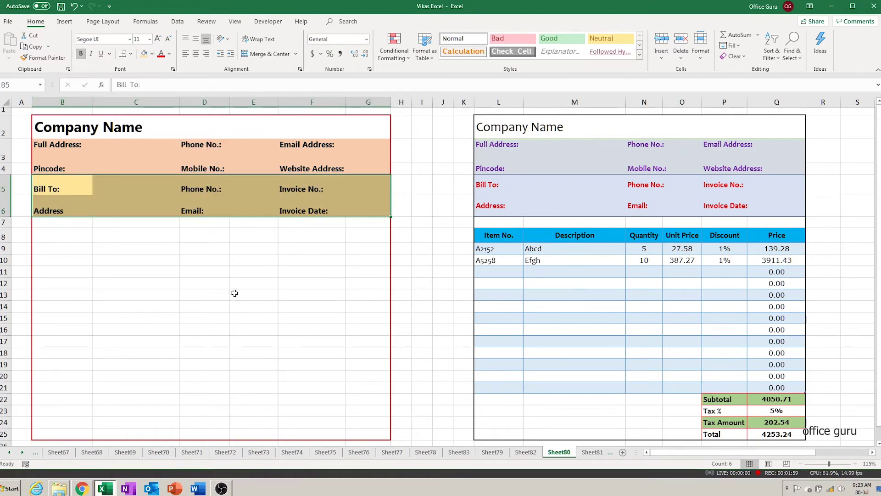
pyautogui.click(234, 283)
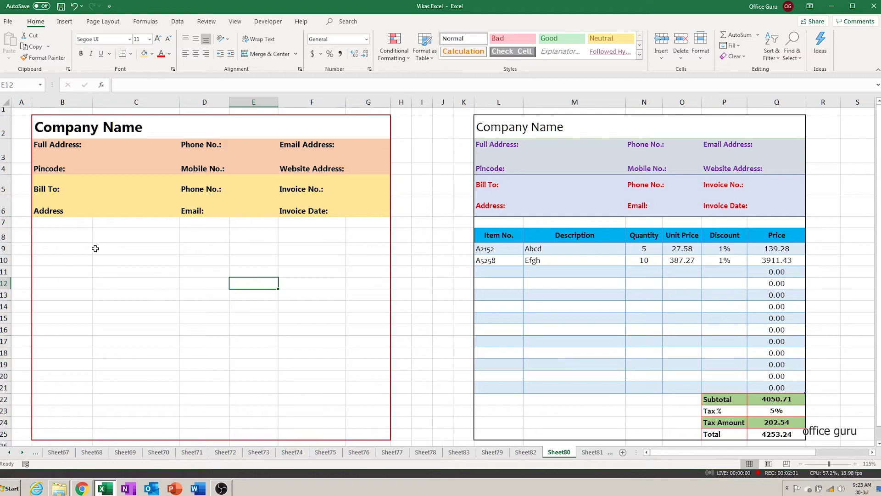
pyautogui.moveTo(59, 233); pyautogui.dragTo(340, 276)
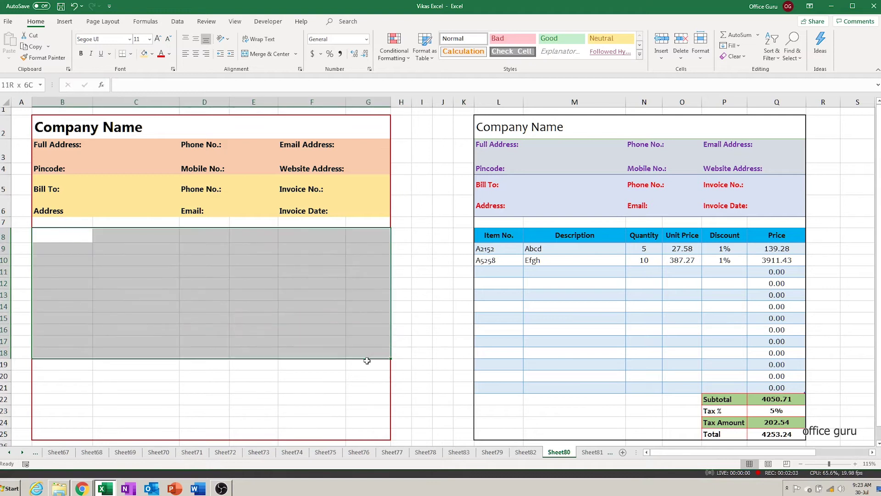
pyautogui.moveTo(339, 275); pyautogui.dragTo(347, 413)
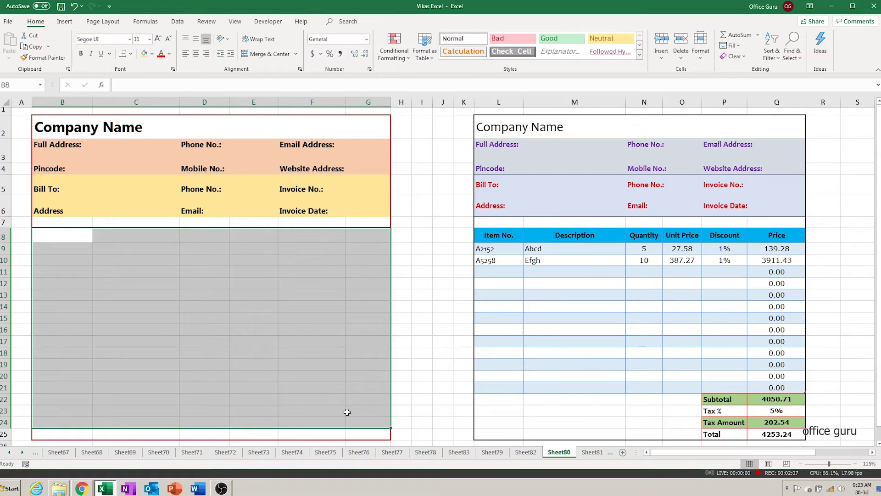
pyautogui.click(325, 257)
pyautogui.click(69, 235)
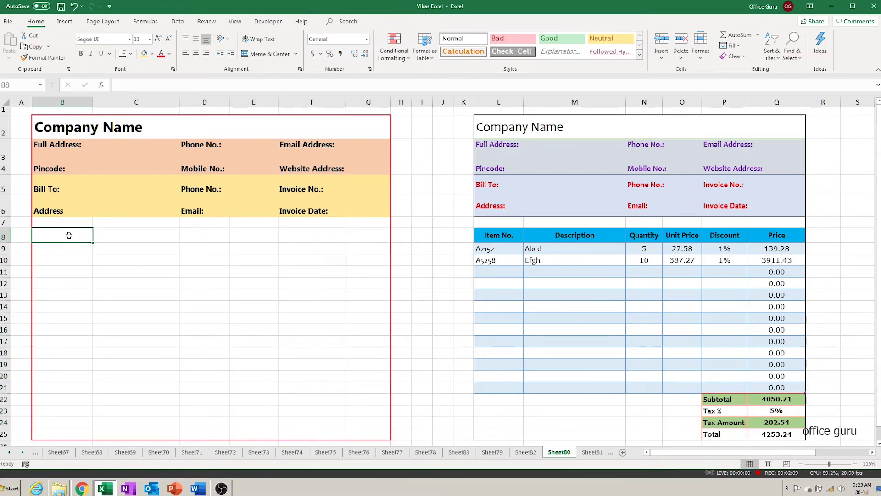
# Enter centred headers Item No., Description, Quantity, Unit Price, Discount and Price in B8:G8
pyautogui.write('Ite')
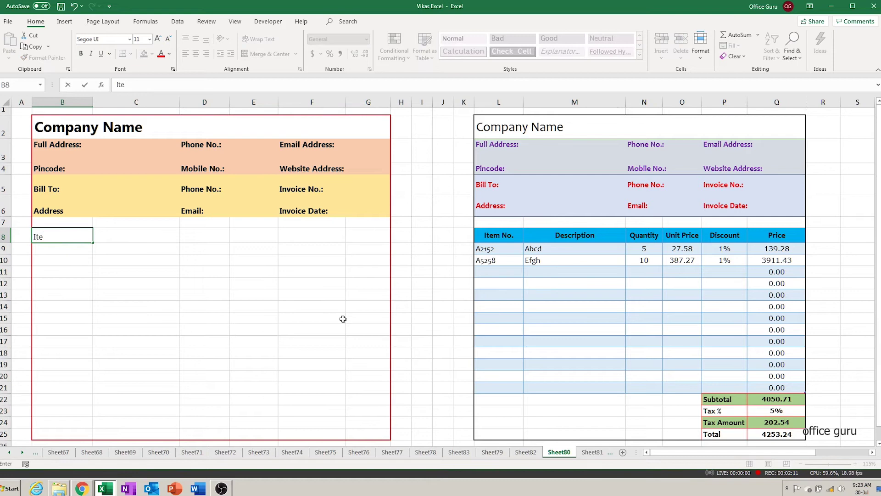
pyautogui.write('m No')
pyautogui.write('.')
pyautogui.press('Tab')
pyautogui.write('Desc')
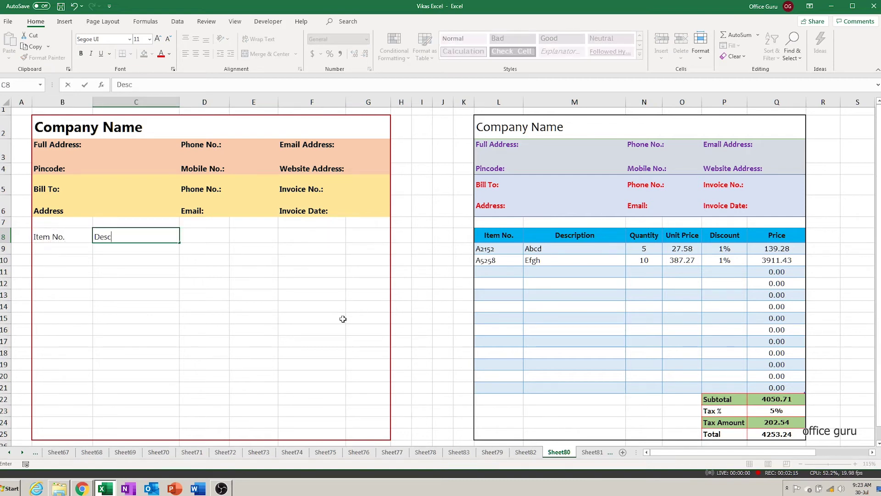
pyautogui.write('ription')
pyautogui.press('Tab')
pyautogui.write('Quan')
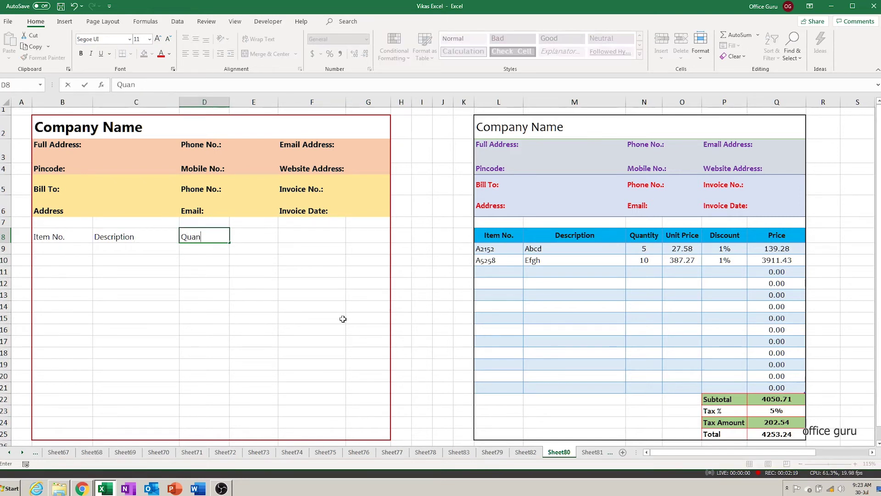
pyautogui.write('tity')
pyautogui.press('Tab')
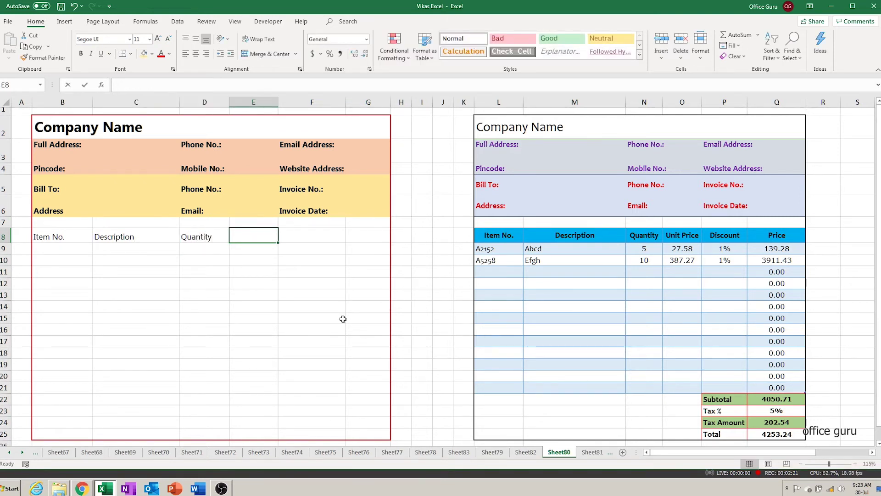
pyautogui.write('Unit Price')
pyautogui.press('Tab')
pyautogui.write('Discount')
pyautogui.press('Tab')
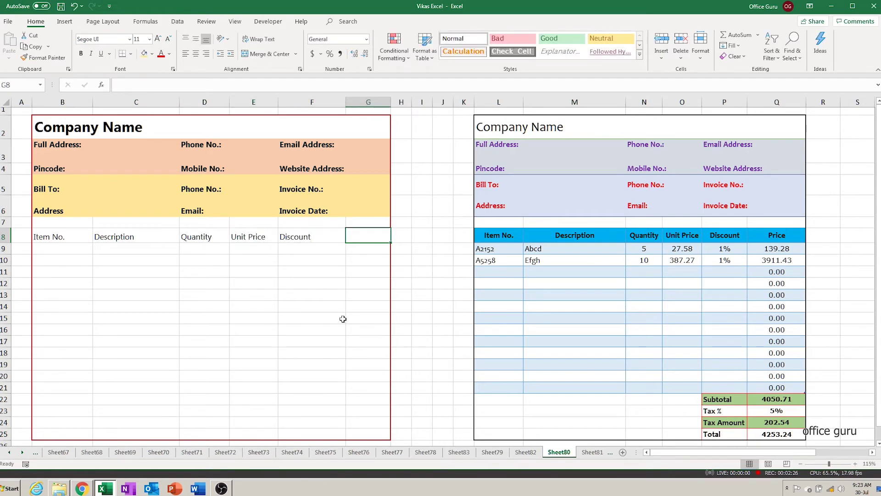
pyautogui.write('Price')
pyautogui.press('Return')
pyautogui.press('Up')
pyautogui.hotkey('shift', 'Right')
pyautogui.hotkey('shift', 'Right')
pyautogui.hotkey('shift', 'Right')
pyautogui.hotkey('shift', 'Right')
pyautogui.hotkey('shift', 'Right')
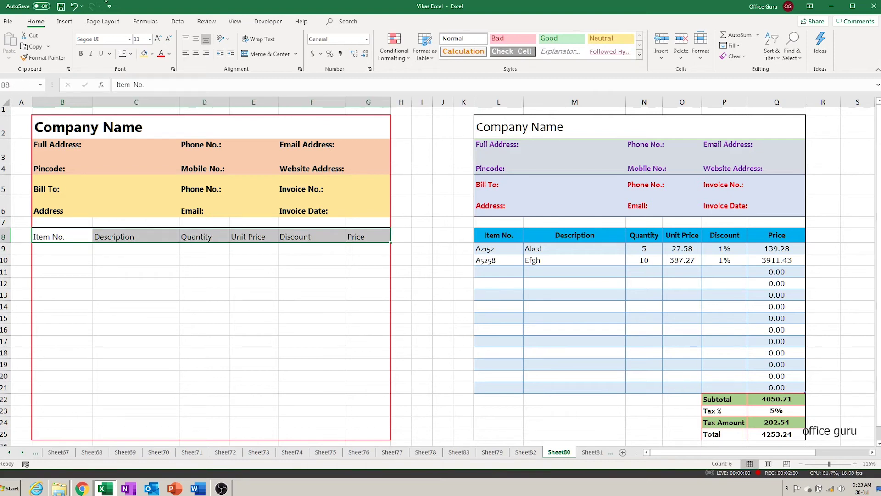
pyautogui.click(200, 53)
# Middle-align the item headers and format B8:G20 as a blue banded table with headers
pyautogui.click(196, 39)
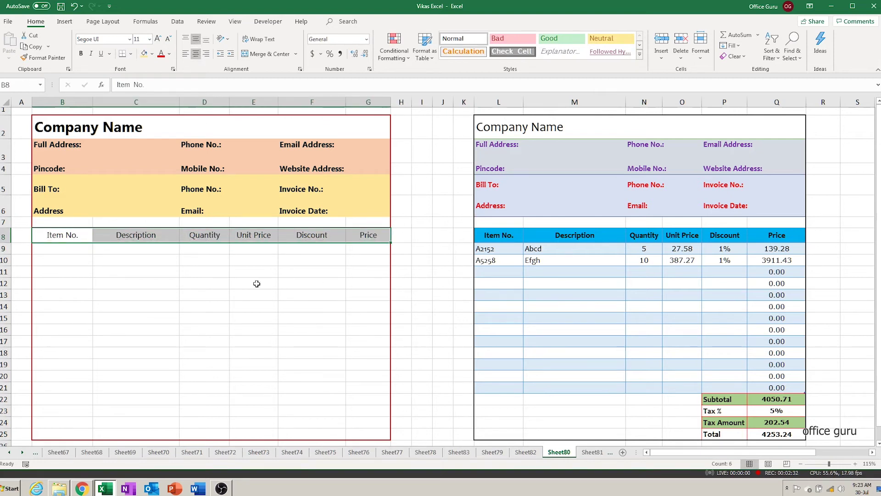
pyautogui.click(246, 326)
pyautogui.moveTo(65, 235)
pyautogui.mouseDown()
pyautogui.moveTo(355, 376)
pyautogui.moveTo(347, 383)
pyautogui.mouseUp()
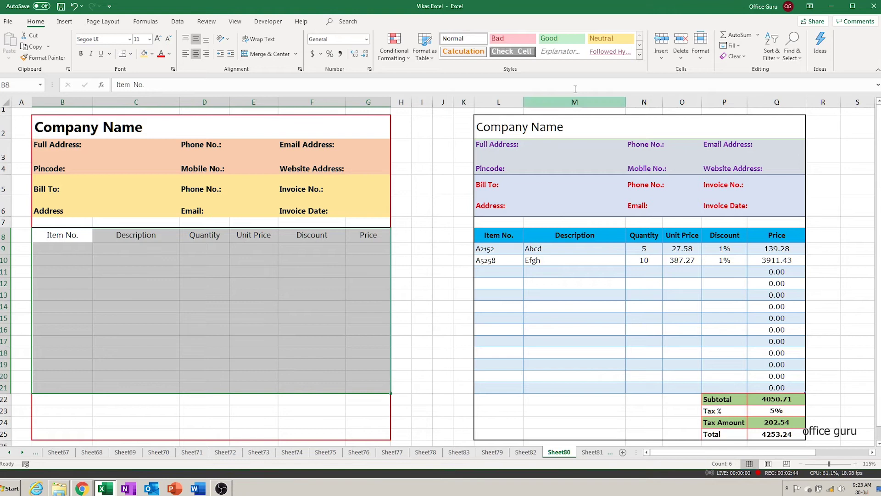
pyautogui.click(432, 57)
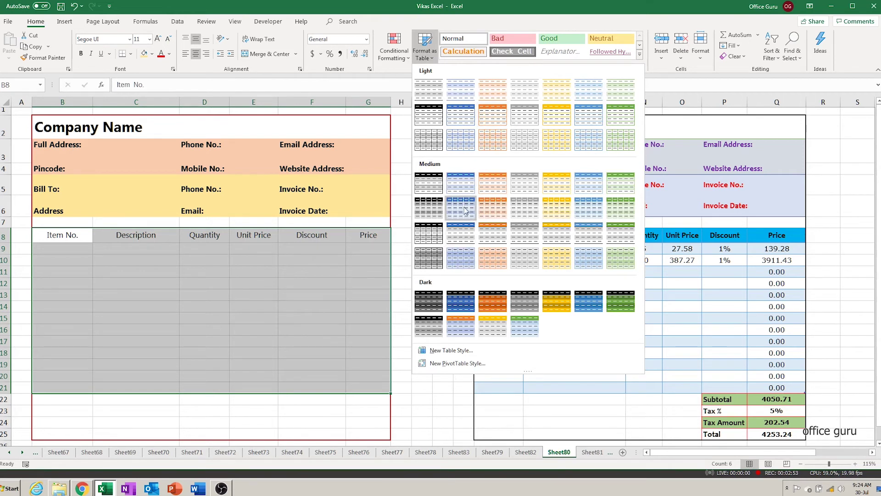
pyautogui.click(466, 237)
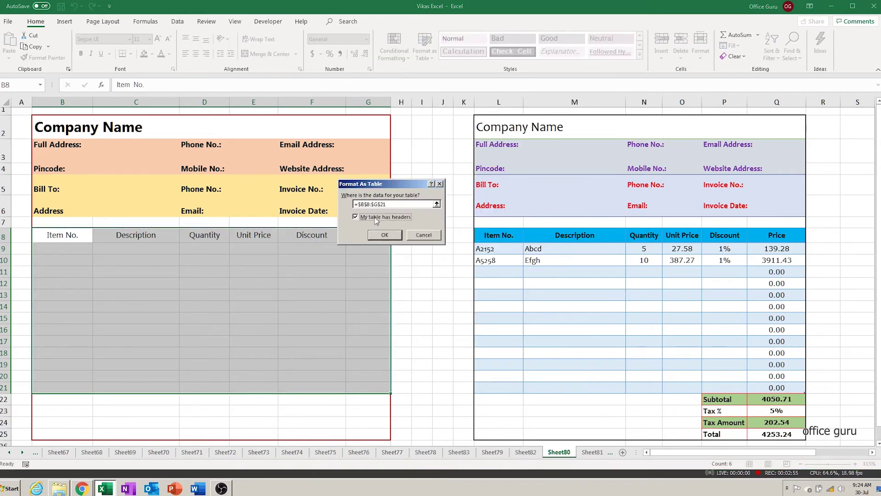
pyautogui.click(384, 234)
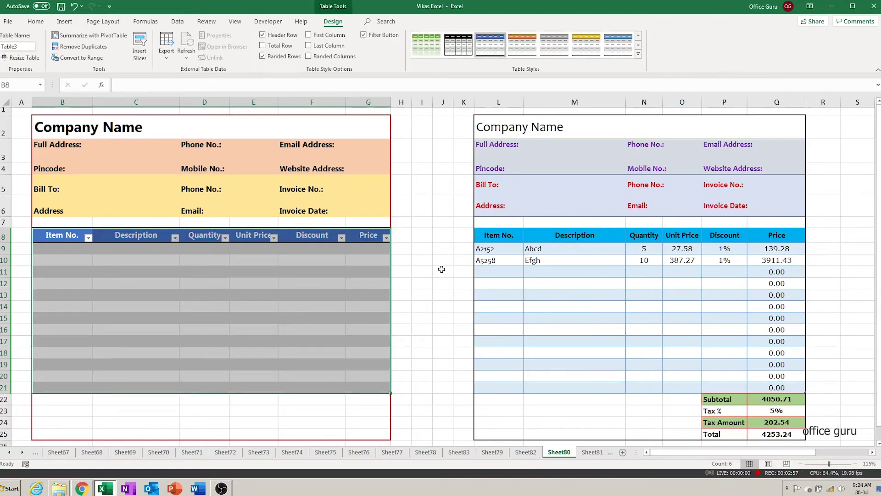
pyautogui.click(432, 272)
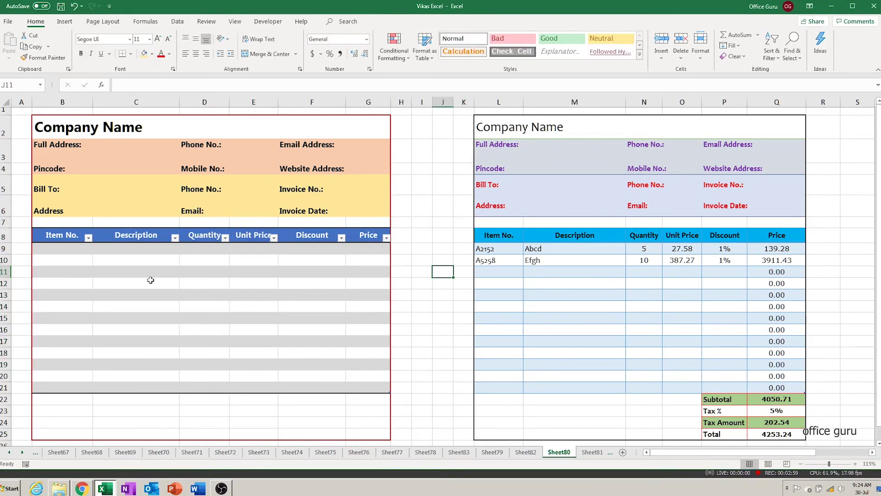
pyautogui.moveTo(53, 237)
pyautogui.mouseDown()
pyautogui.moveTo(352, 248)
pyautogui.moveTo(354, 384)
pyautogui.mouseUp()
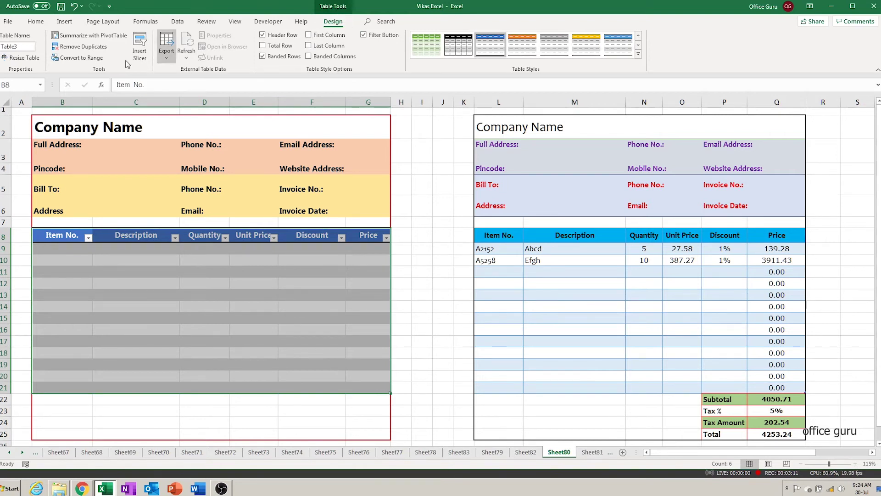
# Convert Table3 back to a normal range, keeping its blue banding, then go to B9
pyautogui.click(83, 59)
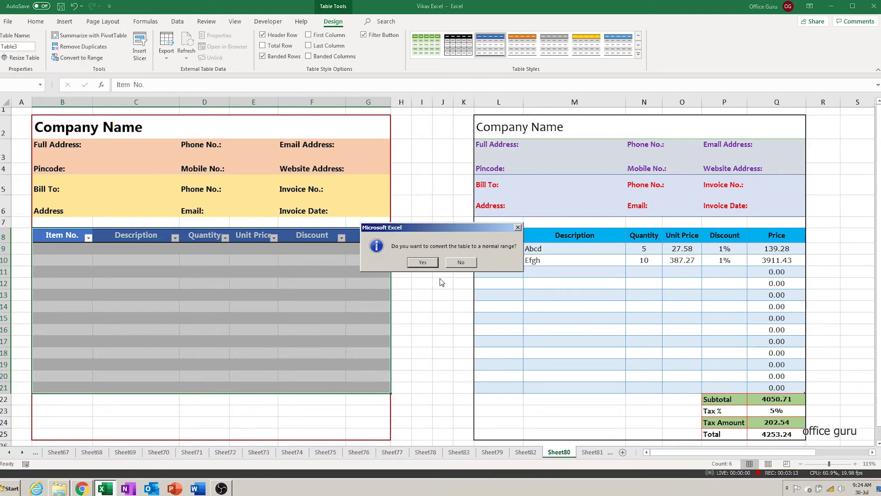
pyautogui.click(423, 262)
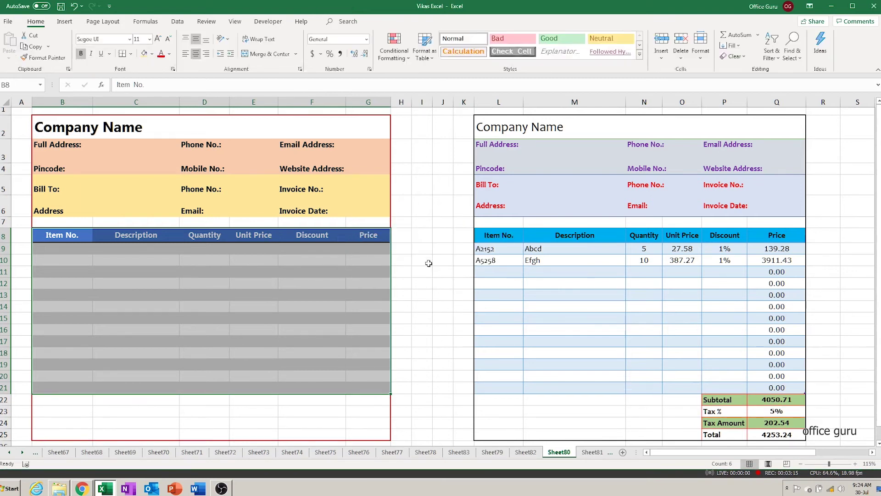
pyautogui.click(259, 285)
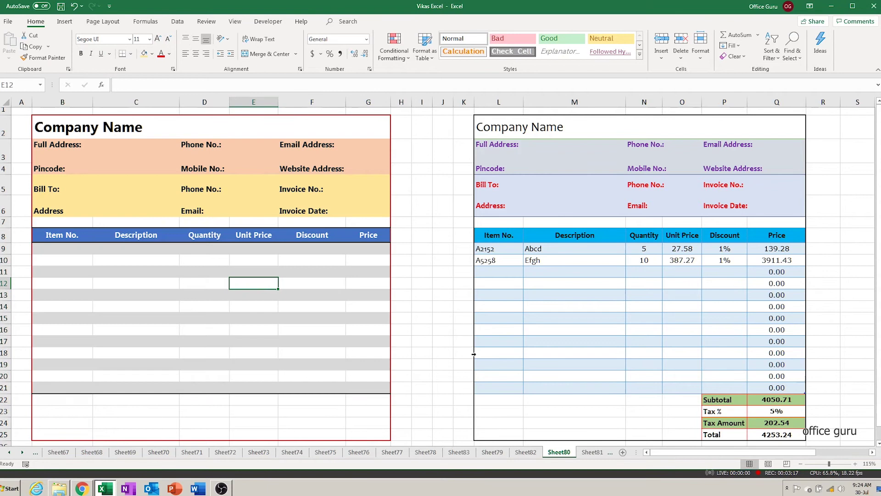
pyautogui.press('Up')
pyautogui.press('Up')
pyautogui.press('Up')
pyautogui.press('Up')
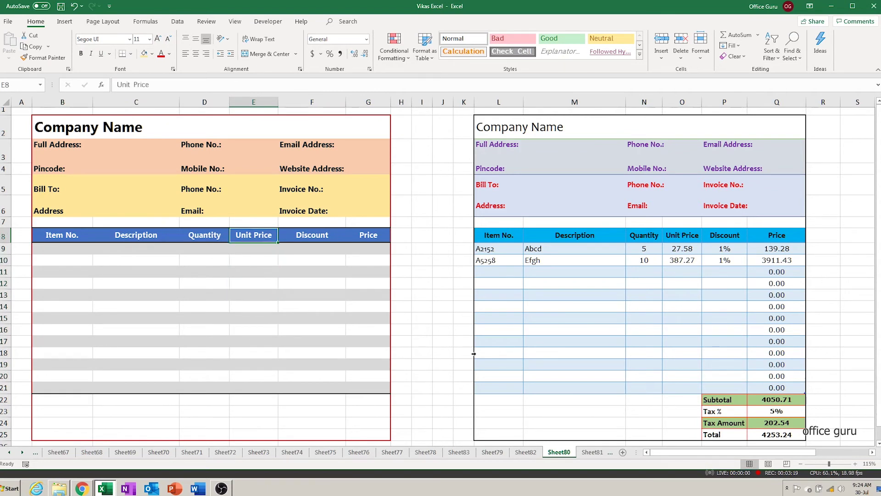
pyautogui.press('Left')
pyautogui.press('Left')
pyautogui.press('Left')
pyautogui.press('Left')
pyautogui.press('Down')
pyautogui.press('Right')
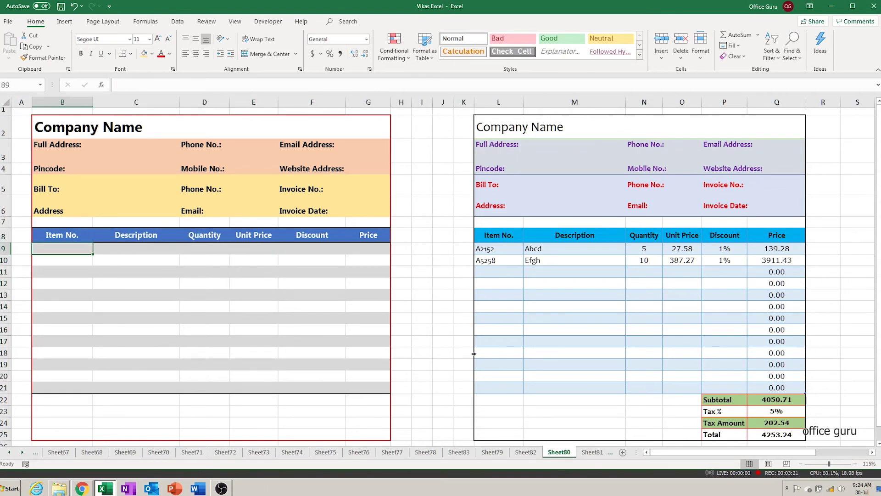
# Enter the first item row: A1225, ABCD, quantity 5, unit price 27.58, discount 1%
pyautogui.write('a')
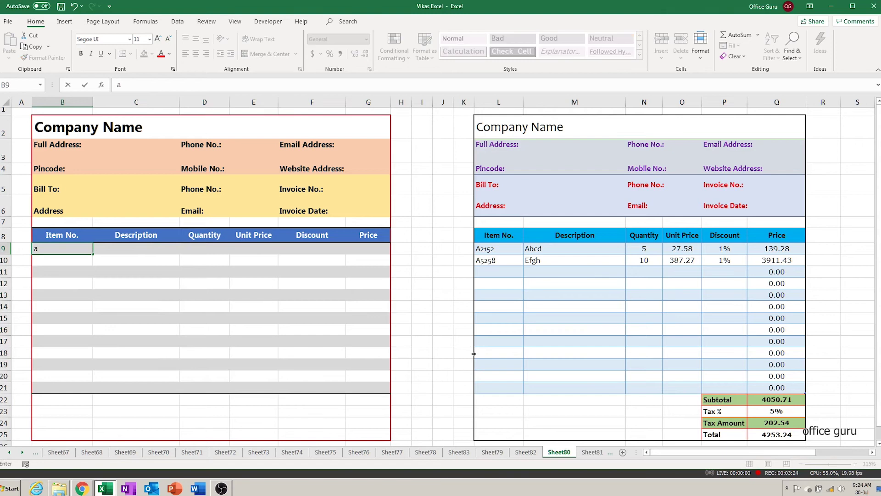
pyautogui.write('1225')
pyautogui.press('Tab')
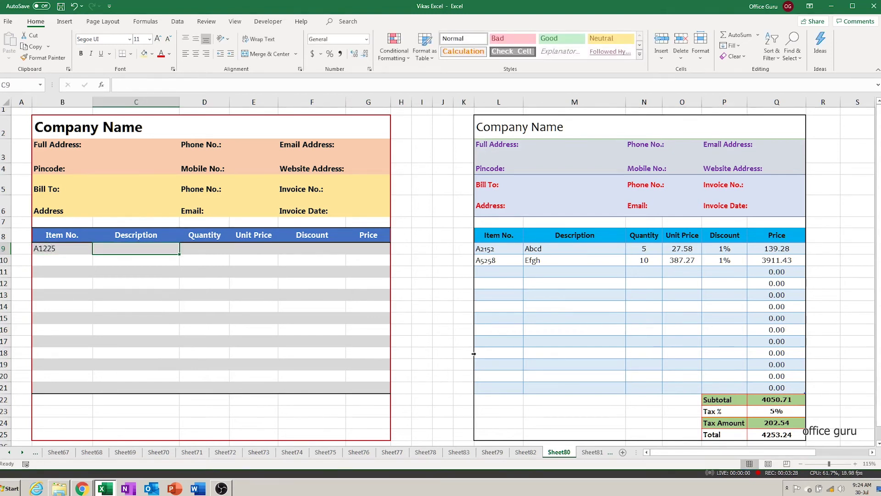
pyautogui.write('AB')
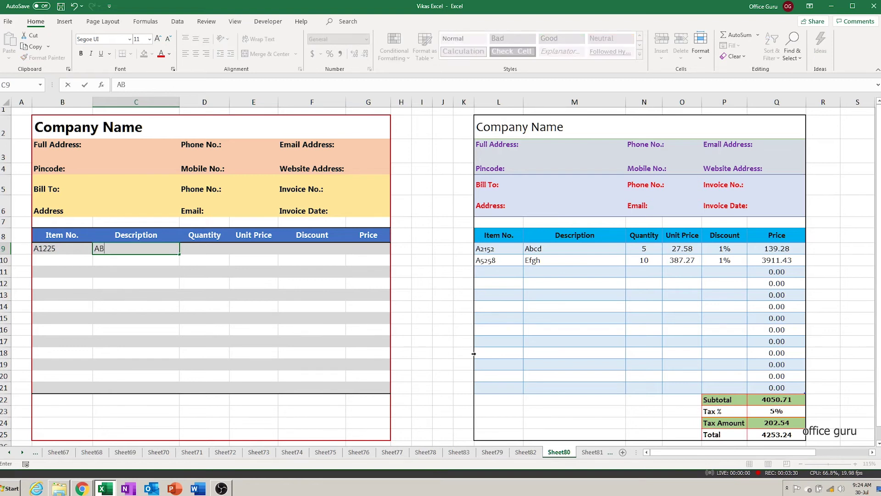
pyautogui.write('CD')
pyautogui.press('Tab')
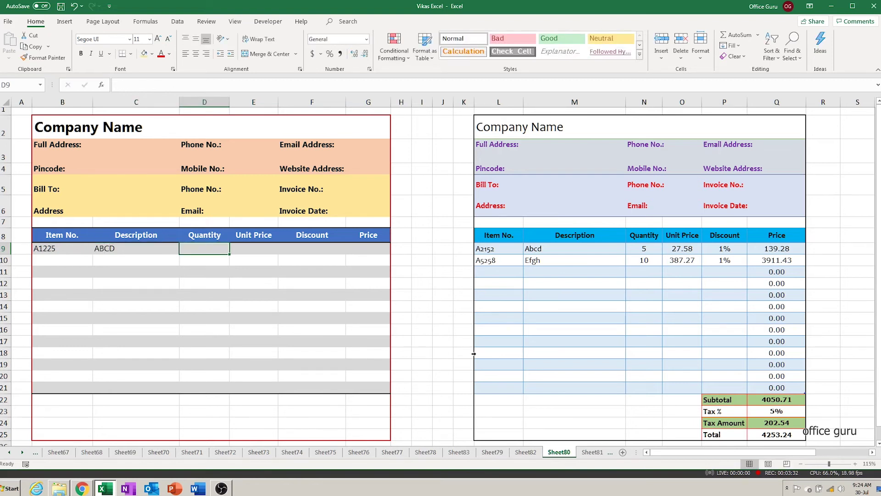
pyautogui.write('5')
pyautogui.press('Tab')
pyautogui.write('27')
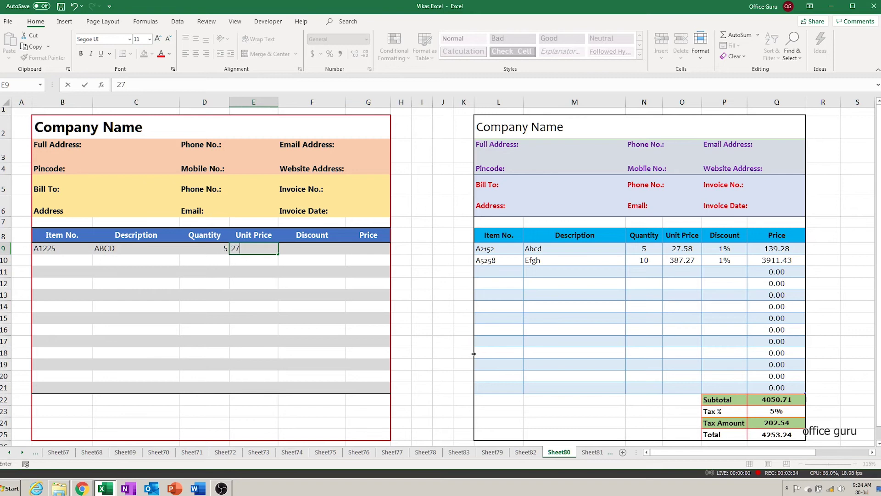
pyautogui.write('.58')
pyautogui.press('Tab')
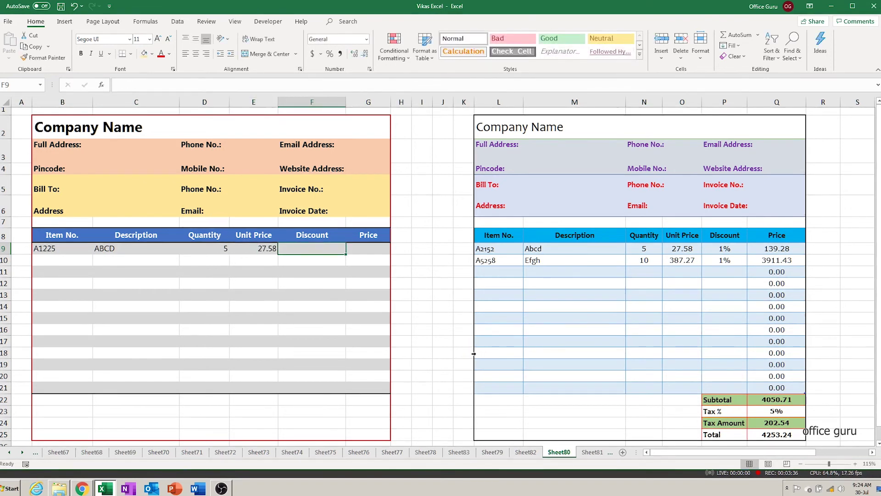
pyautogui.write('1%')
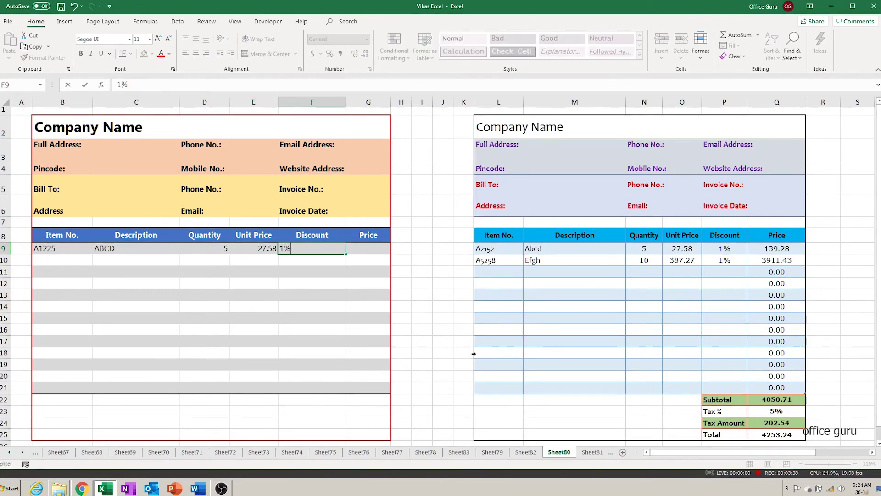
pyautogui.press('Return')
# Centre-align the Quantity through Price columns, D9:G21
pyautogui.press('Up')
pyautogui.hotkey('shift', 'Right')
pyautogui.hotkey('shift', 'Right')
pyautogui.hotkey('shift', 'Right')
pyautogui.hotkey('shift', 'Right')
pyautogui.hotkey('shift', 'Right')
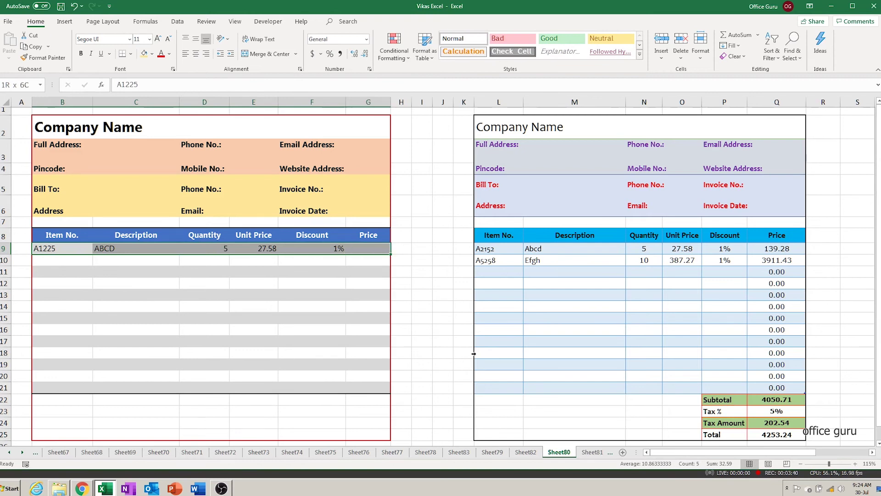
pyautogui.press('Right')
pyautogui.press('Right')
pyautogui.hotkey('shift', 'Right')
pyautogui.hotkey('shift', 'Right')
pyautogui.hotkey('shift', 'Right')
pyautogui.hotkey('shift', 'Down')
pyautogui.hotkey('shift', 'Down')
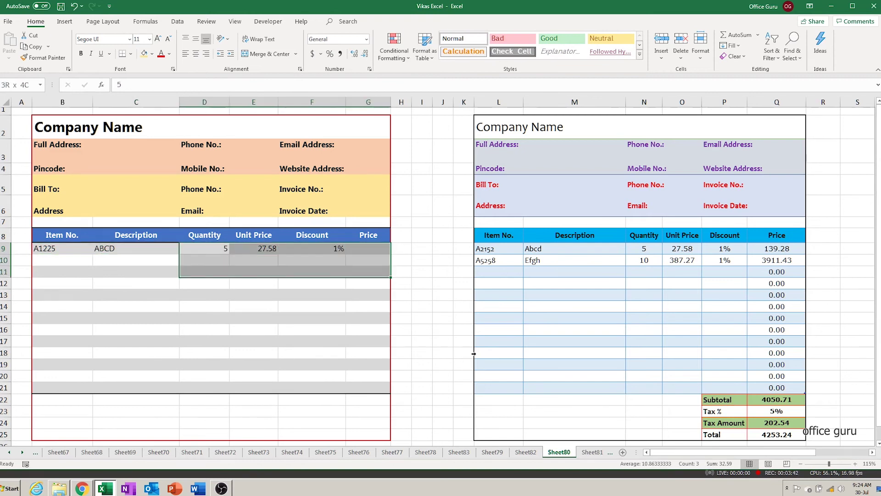
pyautogui.hotkey('shift', 'Down')
pyautogui.hotkey('shift', 'Down')
pyautogui.hotkey('shift', 'Down')
pyautogui.hotkey('shift', 'Down')
pyautogui.hotkey('shift', 'Down')
pyautogui.hotkey('shift', 'Down')
pyautogui.hotkey('shift', 'Down')
pyautogui.hotkey('shift', 'Down')
pyautogui.hotkey('shift', 'Down')
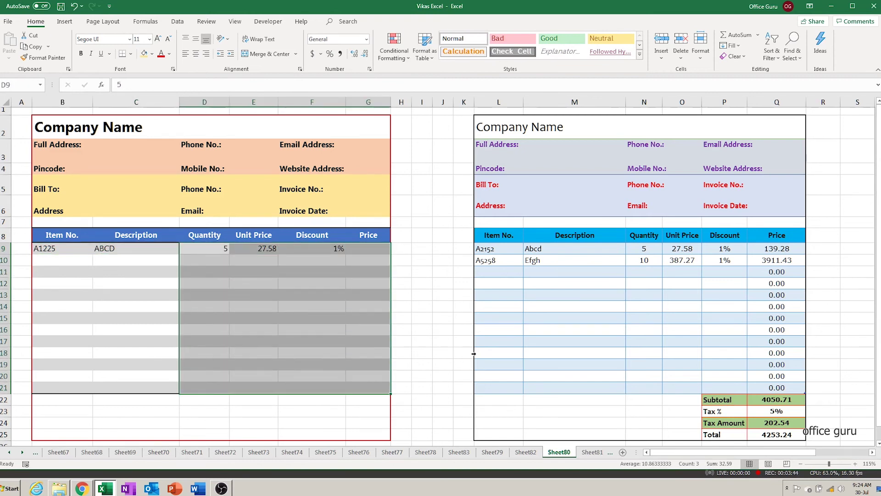
pyautogui.click(195, 53)
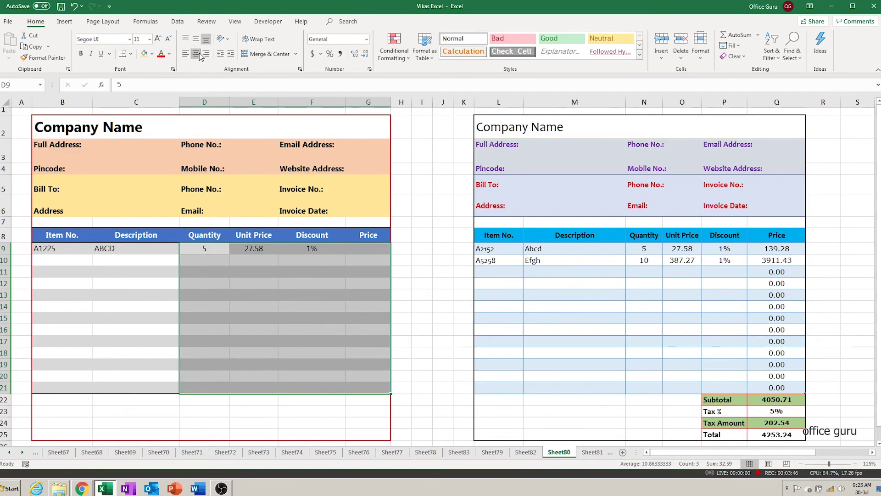
pyautogui.click(421, 287)
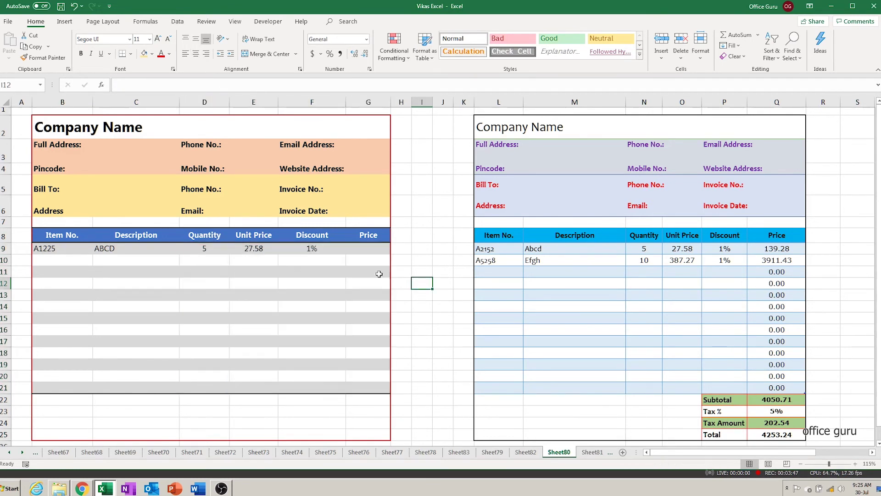
pyautogui.click(367, 249)
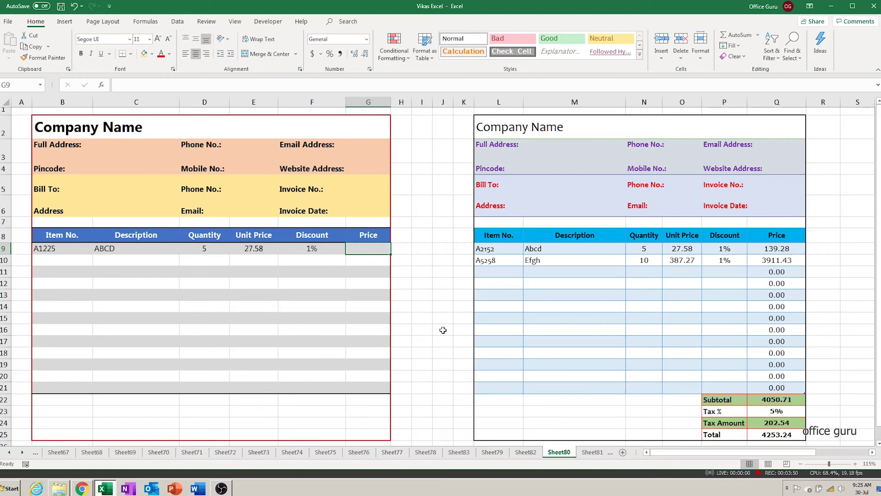
# After checking the reference Price formula, enter =((D9*E9)*F9)+(E9*D9) in G9, showing 139.279
pyautogui.click(780, 249)
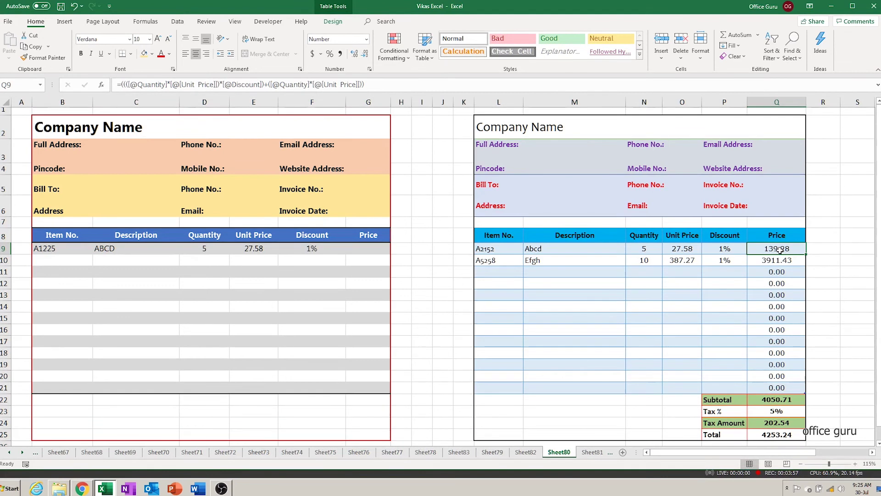
pyautogui.press('Down')
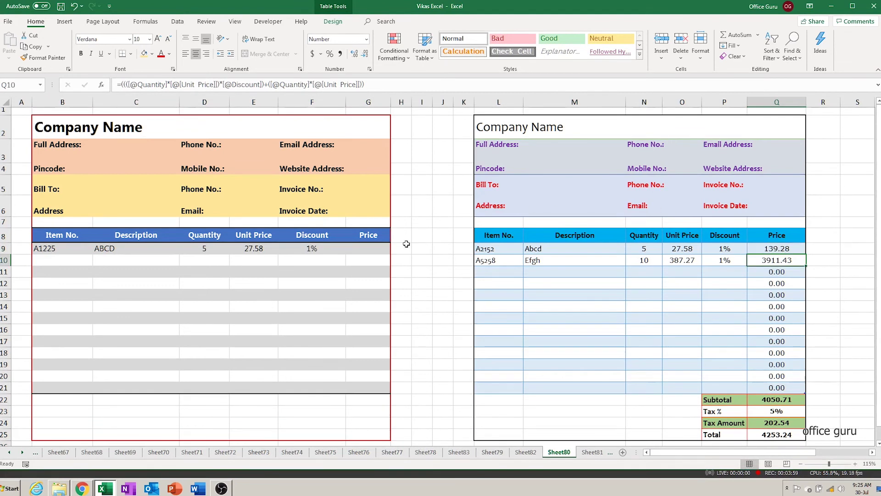
pyautogui.click(374, 248)
pyautogui.write('=((')
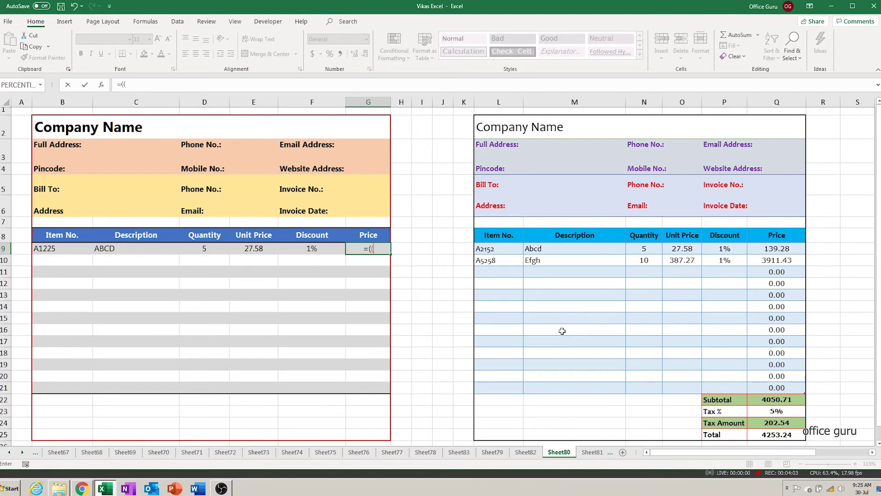
pyautogui.click(200, 248)
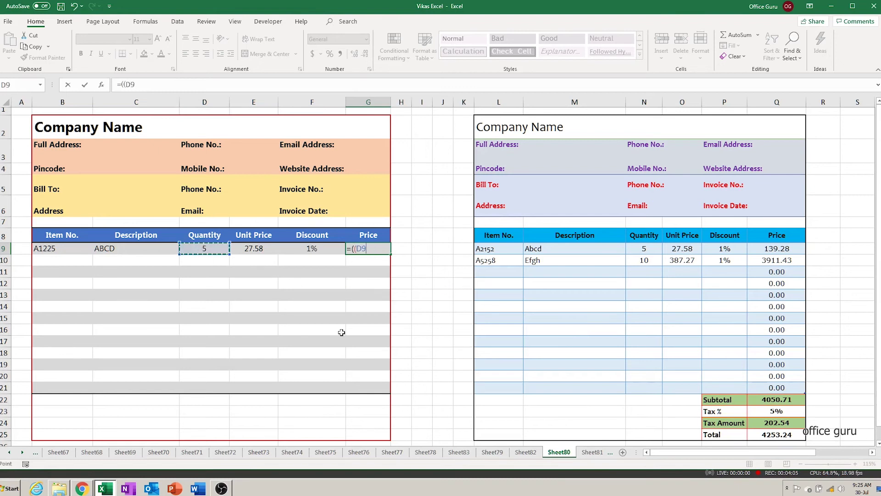
pyautogui.write('*')
pyautogui.press('Left')
pyautogui.press('Left')
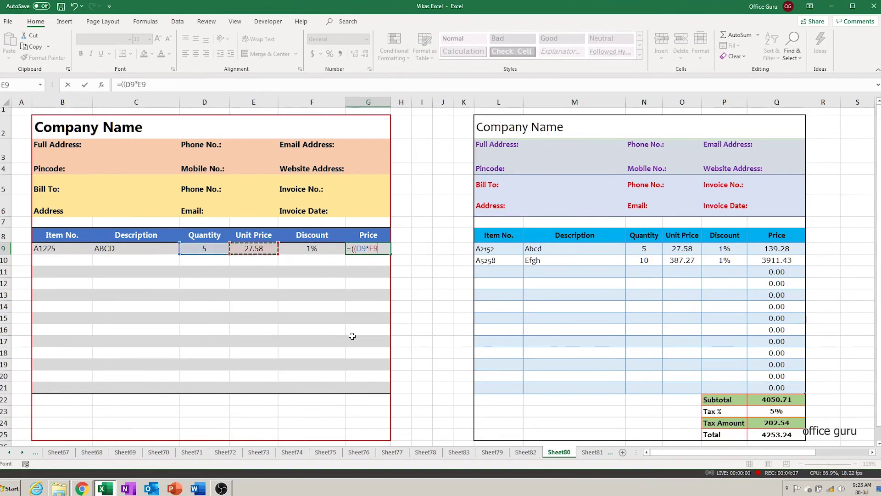
pyautogui.write(')*')
pyautogui.press('Left')
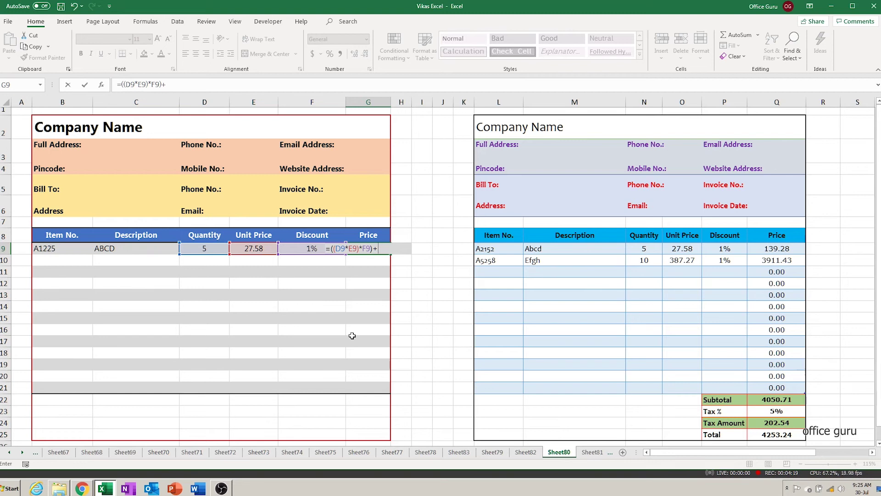
pyautogui.press('Left')
pyautogui.press('Left')
pyautogui.write('*')
pyautogui.press('Left')
pyautogui.press('Left')
pyautogui.press('Left')
pyautogui.write('))')
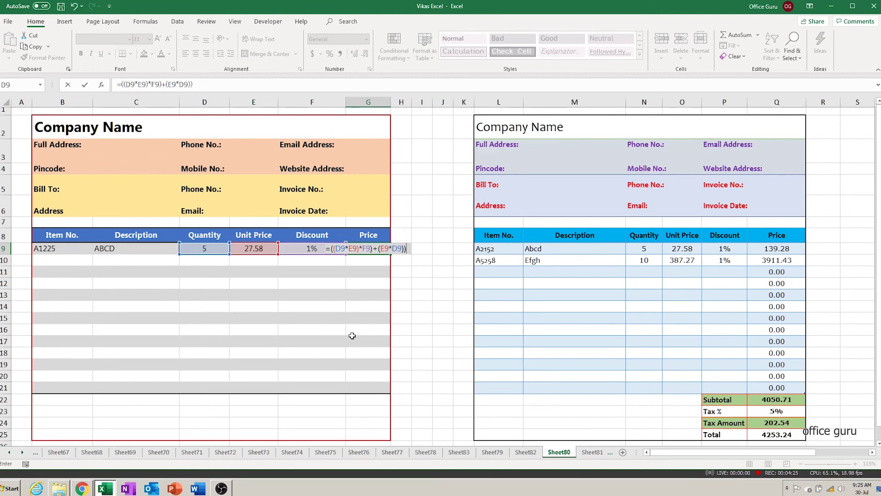
pyautogui.press('Return')
pyautogui.press('Return')
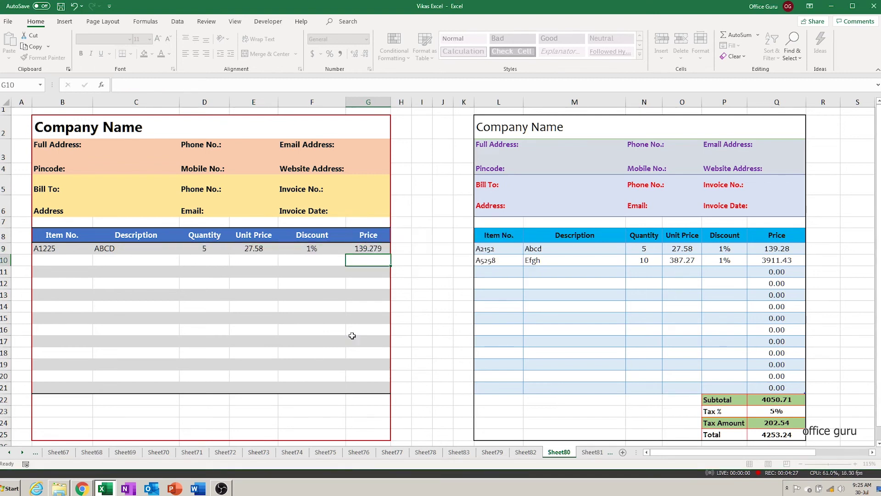
pyautogui.press('Up')
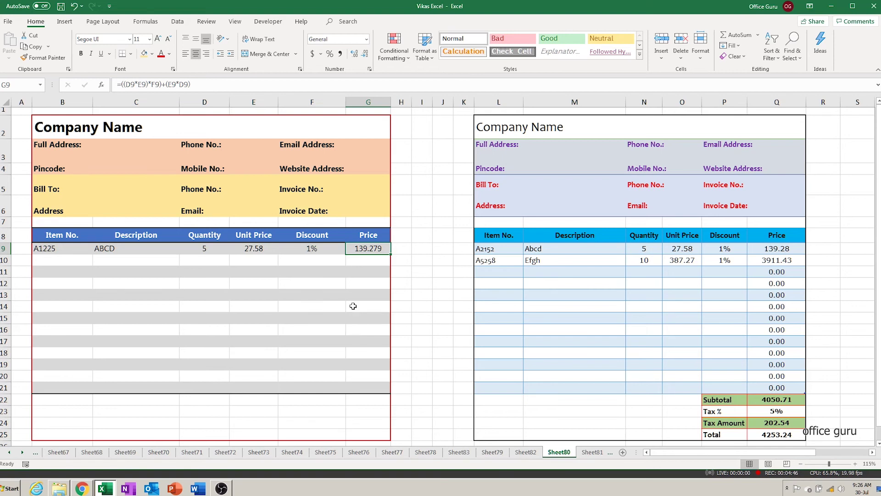
# Fill the G9 price formula down the Price column to G21
pyautogui.moveTo(392, 253); pyautogui.dragTo(384, 387)
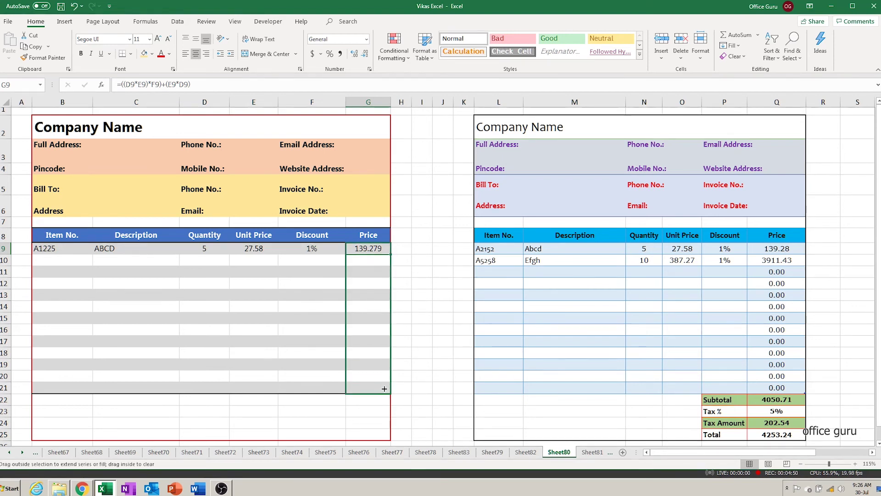
pyautogui.moveTo(384, 387); pyautogui.dragTo(385, 393)
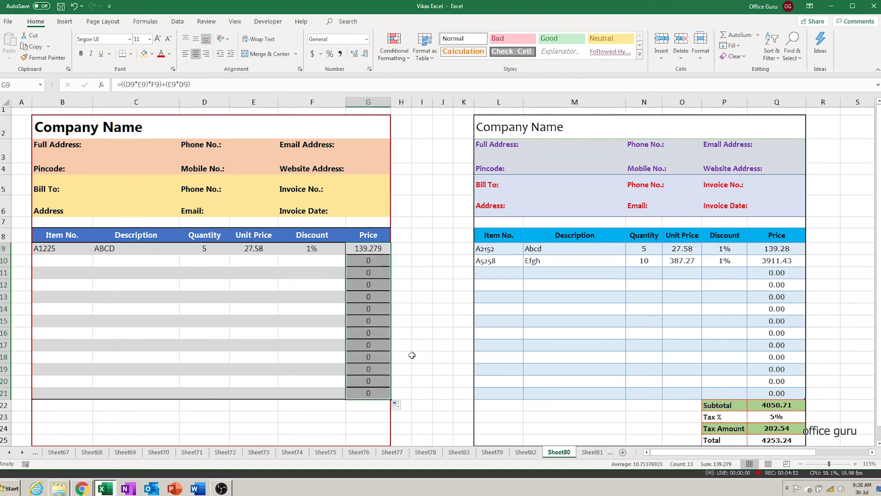
# Copy the Discount header F8 and paste only its formatting onto the Price header G8
pyautogui.press('Down')
pyautogui.press('Down')
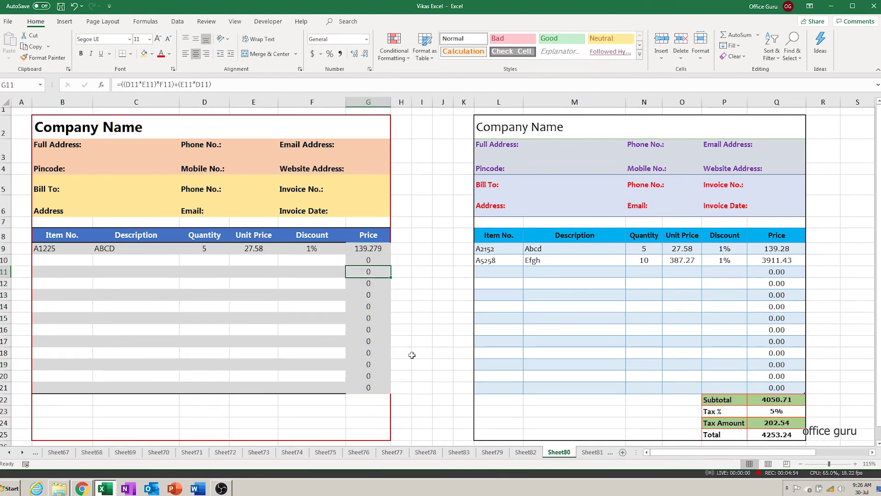
pyautogui.press('Down')
pyautogui.press('Down')
pyautogui.press('Down')
pyautogui.press('Down')
pyautogui.press('Down')
pyautogui.press('Down')
pyautogui.press('Left')
pyautogui.press('Left')
pyautogui.press('Left')
pyautogui.press('Up')
pyautogui.press('Right')
pyautogui.press('Right')
pyautogui.press('Right')
pyautogui.press('Right')
pyautogui.press('Up')
pyautogui.press('Up')
pyautogui.press('Up')
pyautogui.press('Up')
pyautogui.press('Up')
pyautogui.press('Up')
pyautogui.press('Up')
pyautogui.press('Up')
pyautogui.press('Left')
# Select the header row B8:G8 and open Format Cells with Ctrl+1
pyautogui.press('Left')
pyautogui.hotkey('ctrl', 'c')
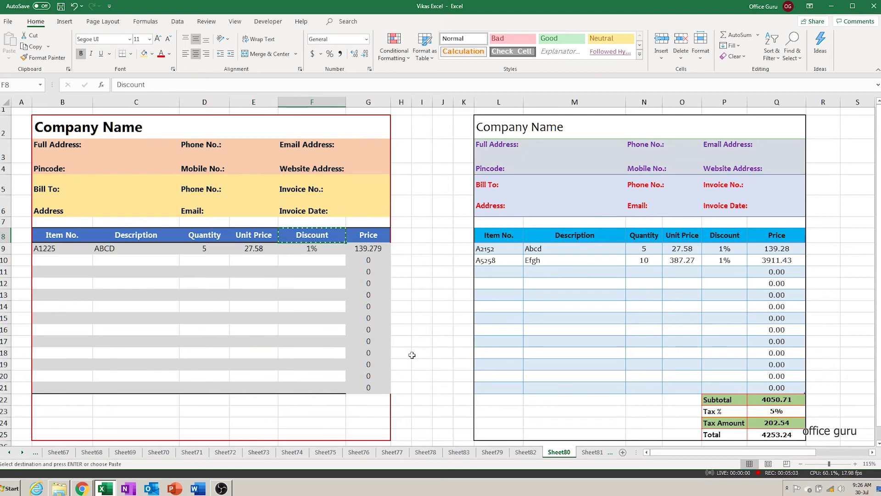
pyautogui.press('Right')
pyautogui.hotkey('shift', 'F10')
pyautogui.press('Return')
pyautogui.press('Down')
pyautogui.press('Down')
pyautogui.press('Down')
pyautogui.press('Down')
pyautogui.press('Up')
pyautogui.press('Up')
pyautogui.press('Up')
pyautogui.press('Up')
pyautogui.press('Left')
pyautogui.press('Left')
pyautogui.press('Left')
pyautogui.press('Left')
pyautogui.press('Left')
pyautogui.hotkey('shift', 'Right')
pyautogui.hotkey('shift', 'Right')
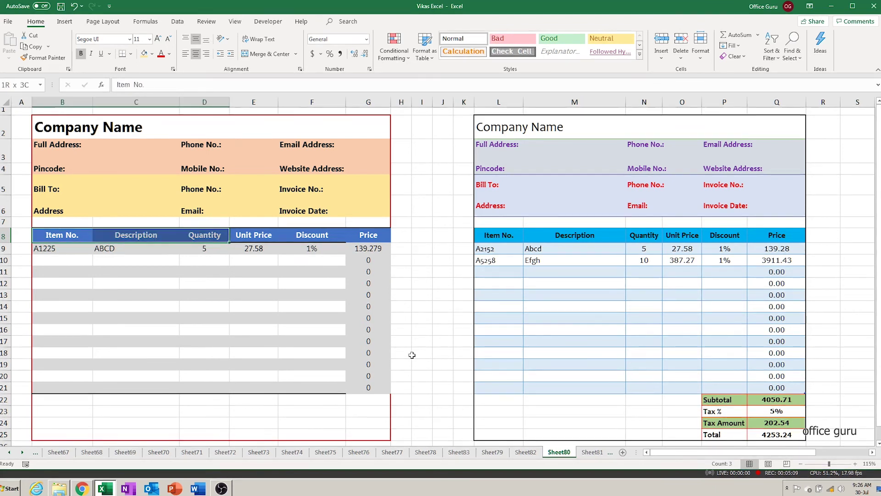
pyautogui.hotkey('shift', 'Right')
pyautogui.hotkey('shift', 'Right')
pyautogui.hotkey('shift', 'Right')
pyautogui.hotkey('ctrl', '1')
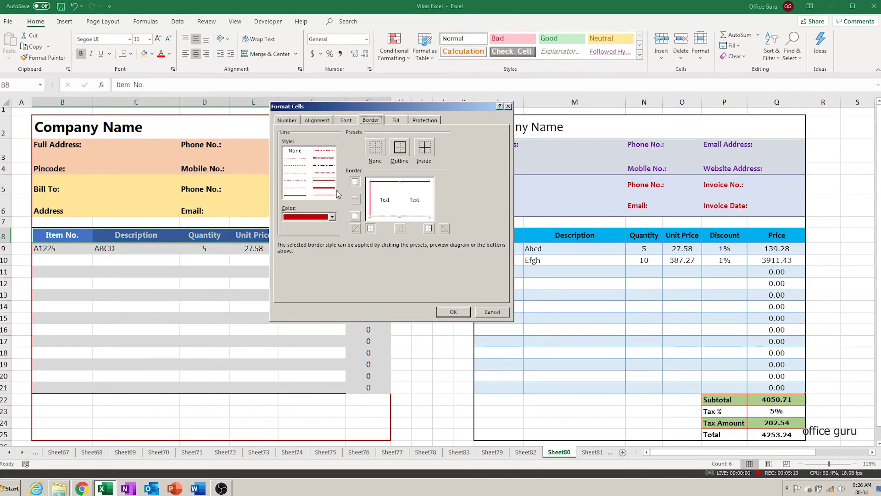
# Apply an automatic black bottom border and dark red border colour to the header row
pyautogui.click(332, 217)
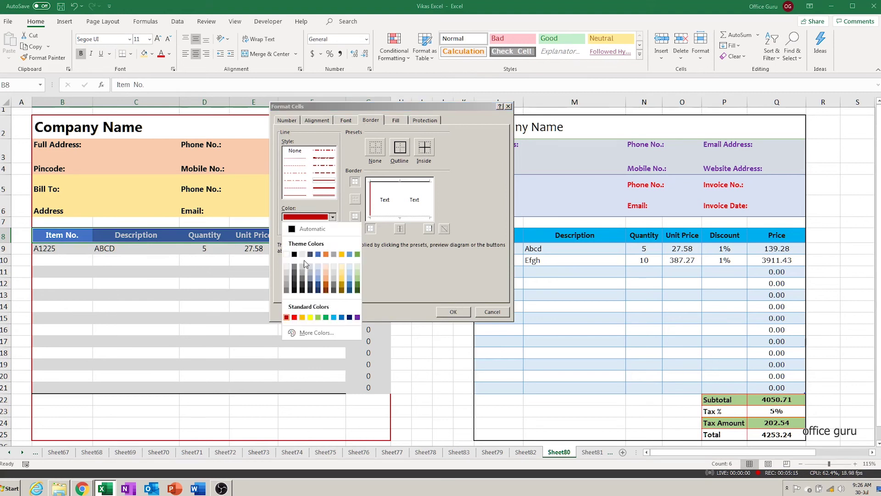
pyautogui.click(299, 229)
pyautogui.click(398, 219)
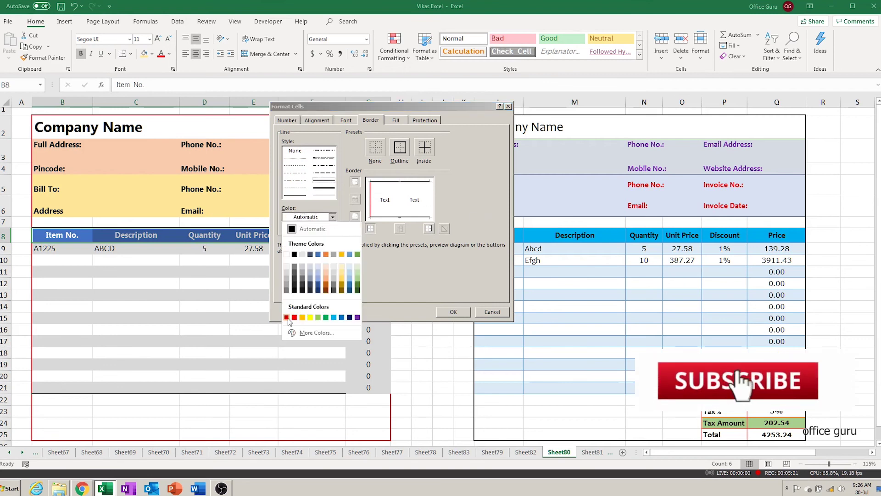
pyautogui.click(287, 317)
pyautogui.click(432, 198)
pyautogui.click(454, 312)
# Start selecting the Price column cells from G9
pyautogui.click(407, 349)
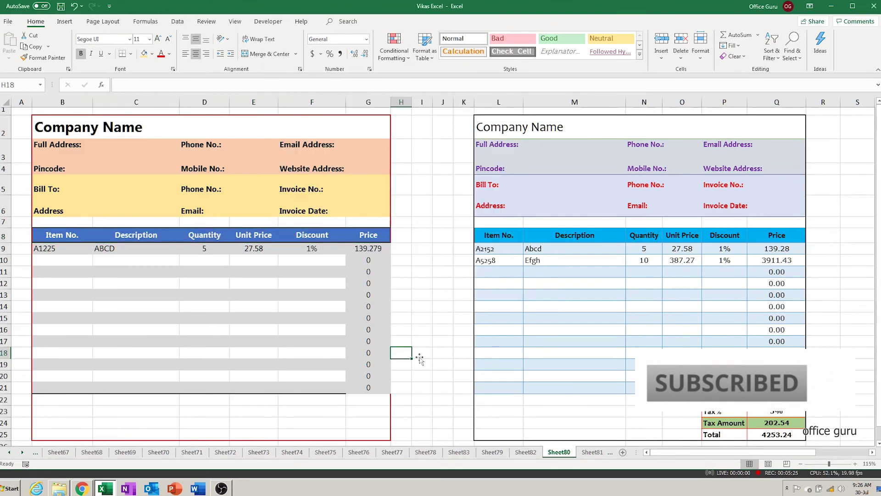
pyautogui.click(376, 249)
pyautogui.moveTo(378, 269); pyautogui.dragTo(367, 289)
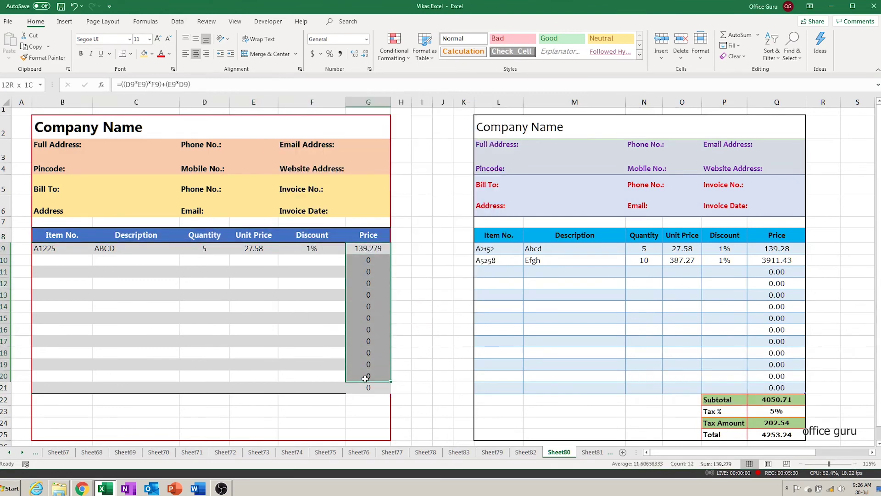
# Give Price cells G9:G21 a dark red right border and an automatic black bottom border
pyautogui.moveTo(367, 289); pyautogui.dragTo(364, 386)
pyautogui.hotkey('ctrl', '1')
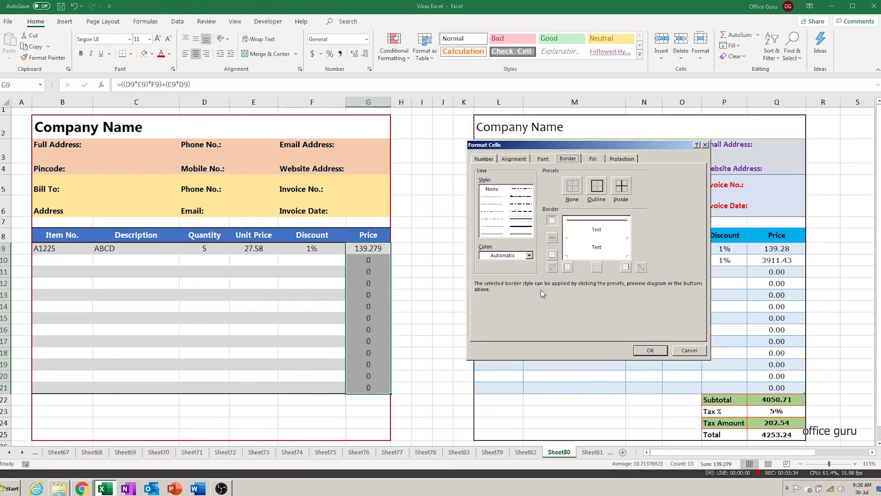
pyautogui.click(529, 256)
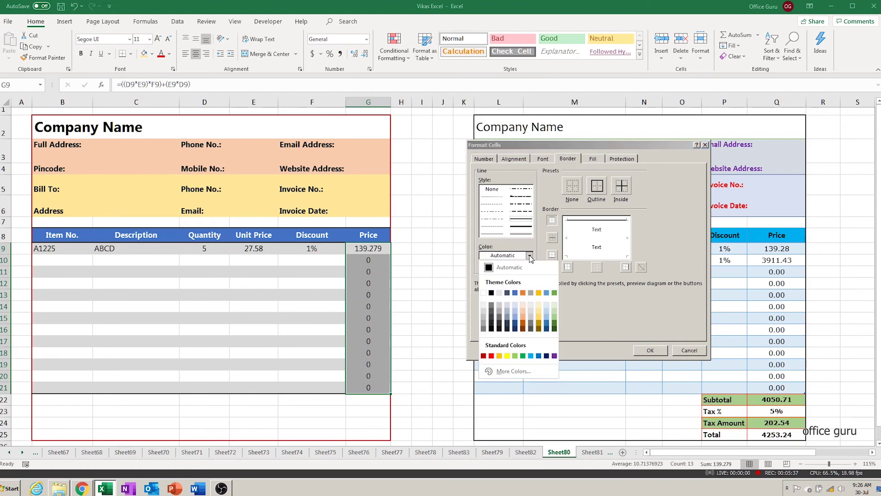
pyautogui.click(483, 355)
pyautogui.click(627, 240)
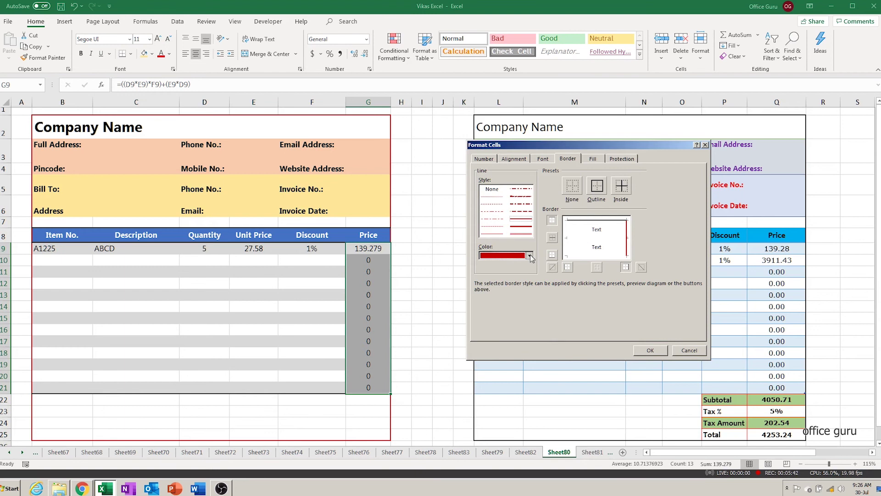
pyautogui.click(530, 255)
pyautogui.click(487, 267)
pyautogui.click(583, 255)
pyautogui.click(651, 350)
pyautogui.click(436, 364)
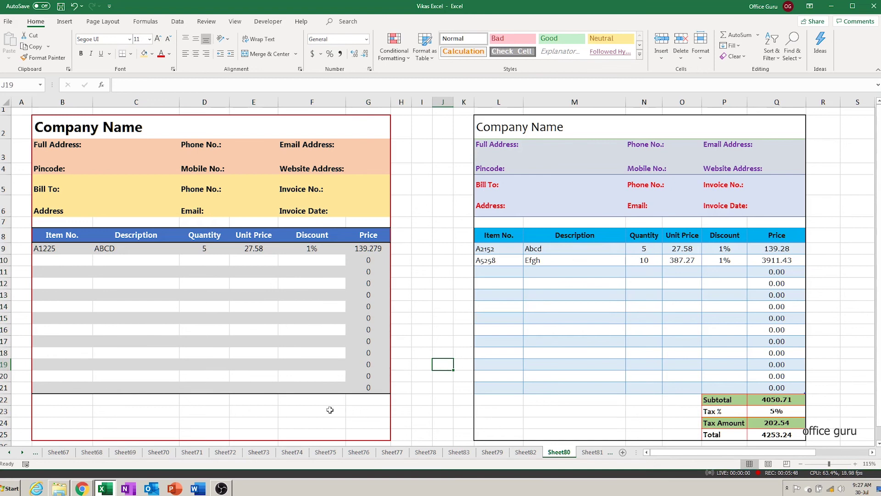
# Enter the second item row: A2525, EFGH, quantity 10, unit price 387.27, discount 1
pyautogui.click(68, 261)
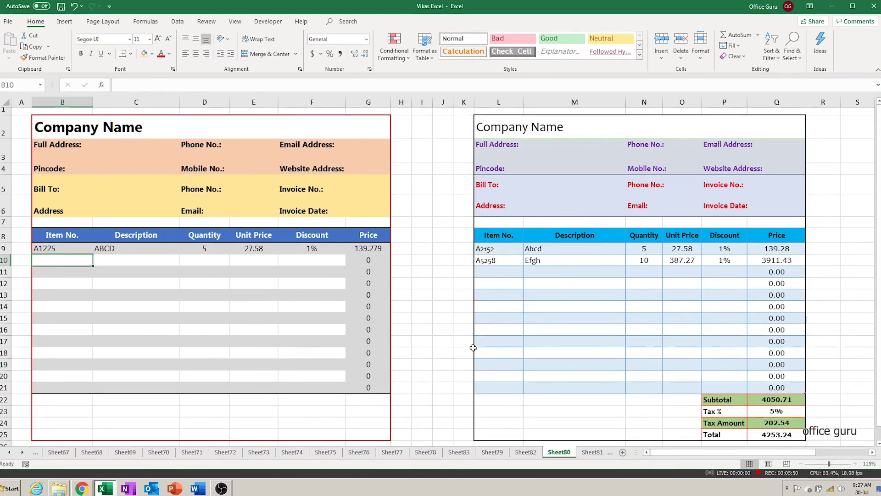
pyautogui.write('A2525')
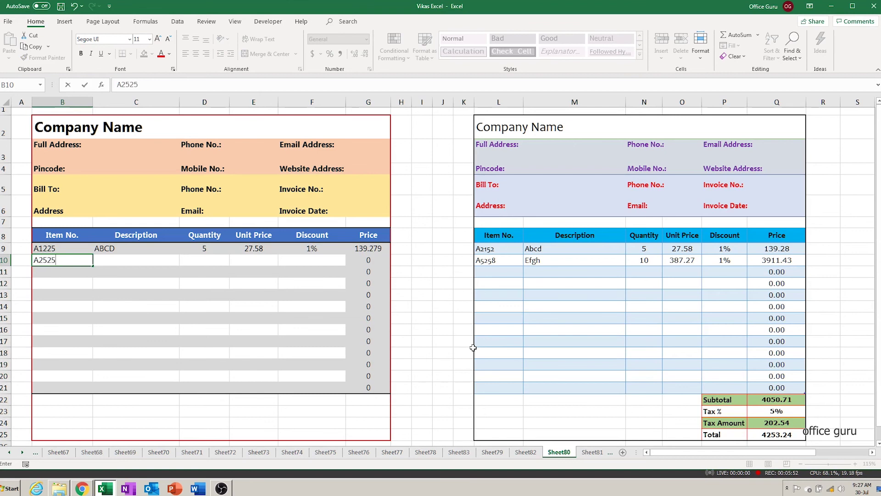
pyautogui.press('Tab')
pyautogui.write('E')
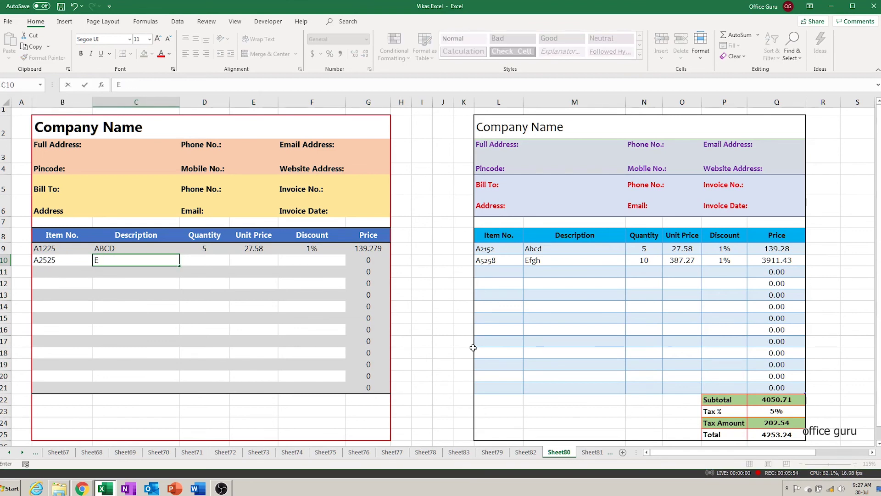
pyautogui.write('FGH')
pyautogui.press('Tab')
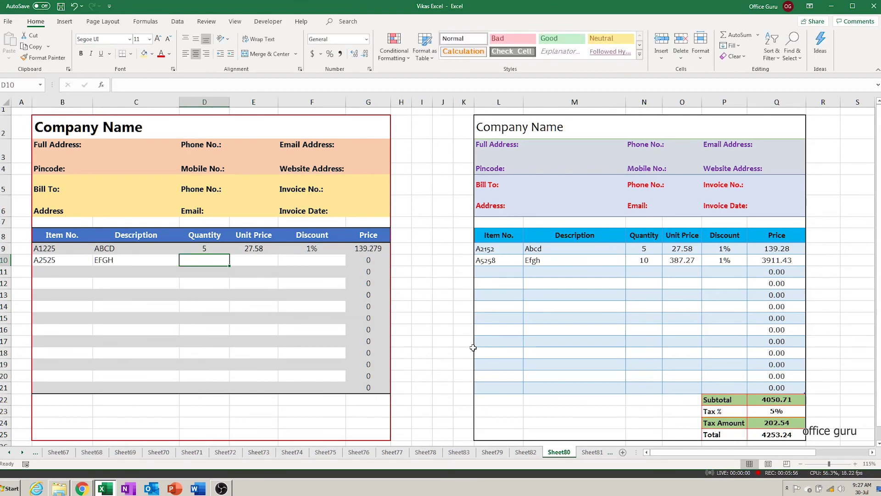
pyautogui.write('10')
pyautogui.press('Tab')
pyautogui.write('387')
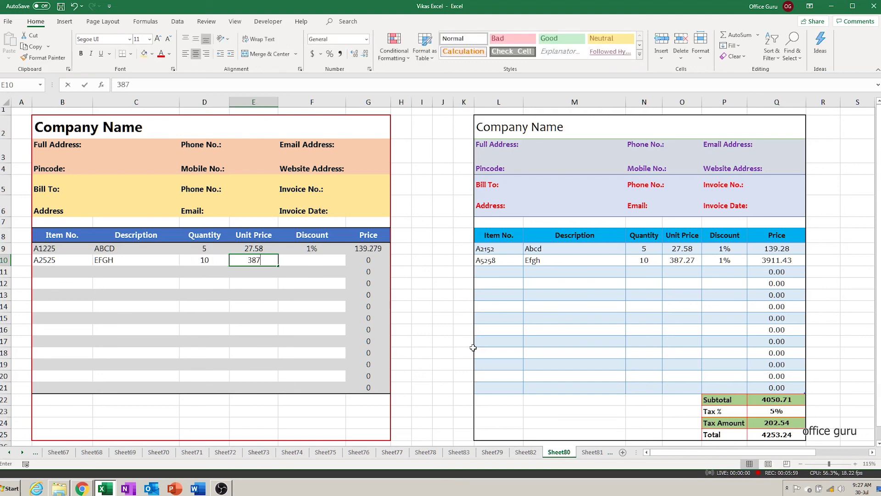
pyautogui.write('.27')
pyautogui.press('Tab')
pyautogui.write('1')
pyautogui.press('Return')
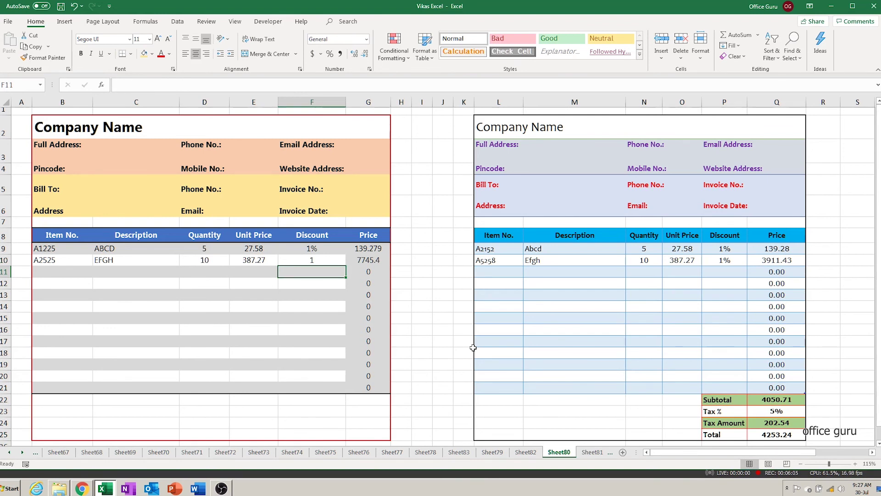
# Check the 7745.4 price in G10, then move to F22 for the totals labels
pyautogui.press('Right')
pyautogui.press('Up')
pyautogui.press('Right')
pyautogui.press('Right')
pyautogui.press('Right')
pyautogui.press('Right')
pyautogui.press('Left')
pyautogui.press('Left')
pyautogui.press('Left')
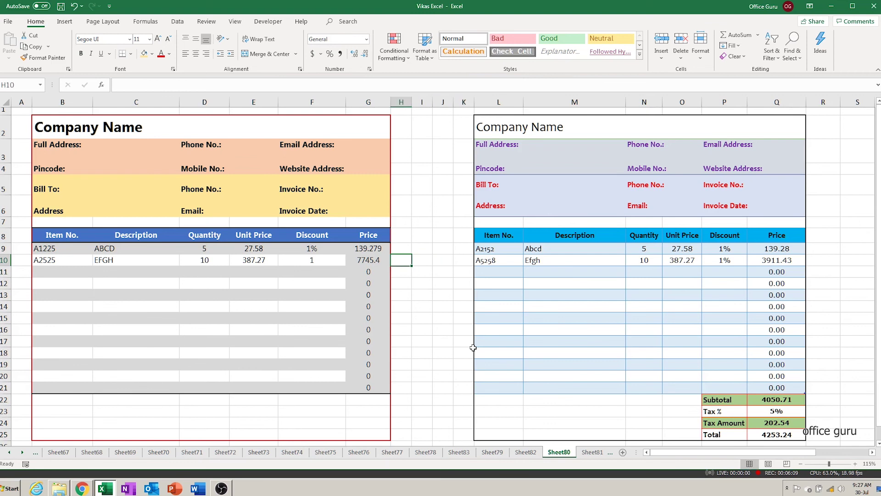
pyautogui.press('Left')
pyautogui.press('Down')
pyautogui.press('Down')
pyautogui.press('Down')
pyautogui.press('Down')
pyautogui.press('Down')
pyautogui.press('Down')
pyautogui.press('Down')
pyautogui.press('Down')
pyautogui.press('Left')
pyautogui.press('Up')
# Label F22 'Subtotal' and sum the item prices with =SUM(G9:G21) in G22
pyautogui.write('S')
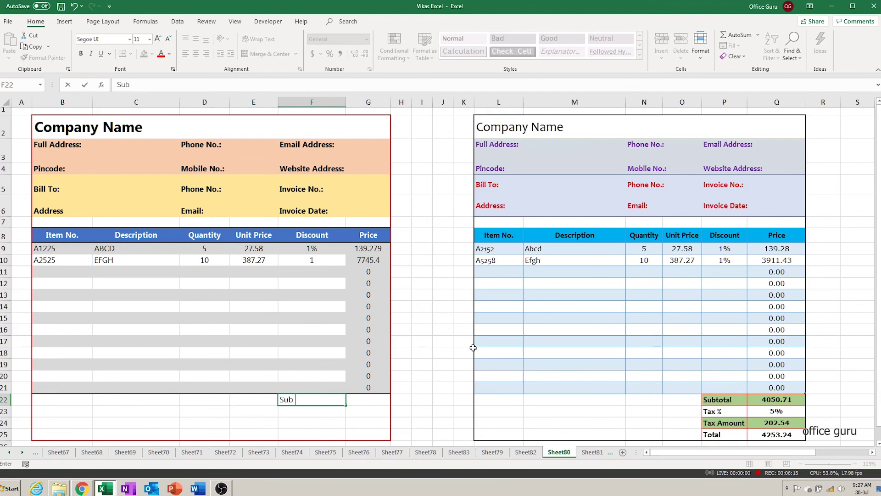
pyautogui.press('BackSpace')
pyautogui.press('BackSpace')
pyautogui.press('BackSpace')
pyautogui.write('total')
pyautogui.press('Tab')
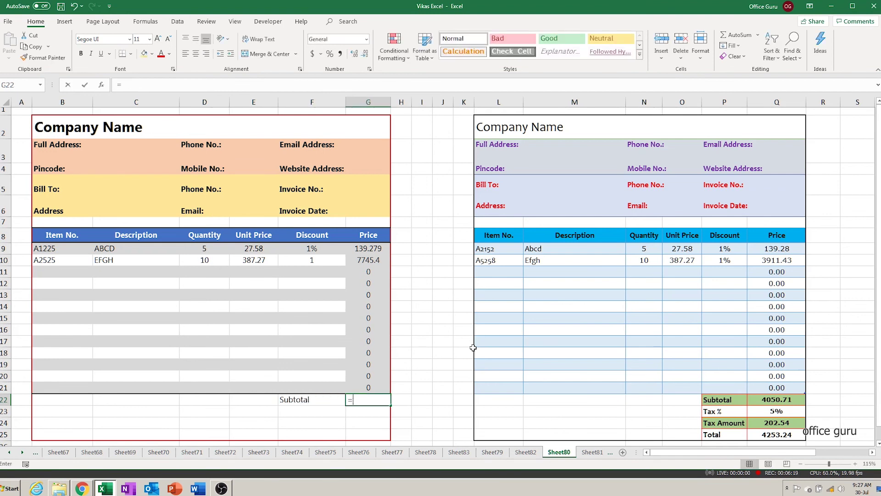
pyautogui.write('=SUM(')
pyautogui.press('Up')
pyautogui.hotkey('shift', 'Up')
pyautogui.hotkey('shift', 'Up')
pyautogui.hotkey('shift', 'Up')
pyautogui.hotkey('shift', 'Up')
pyautogui.hotkey('shift', 'Up')
pyautogui.hotkey('shift', 'Up')
pyautogui.hotkey('shift', 'Up')
pyautogui.hotkey('shift', 'Up')
pyautogui.hotkey('shift', 'Up')
pyautogui.hotkey('shift', 'Up')
pyautogui.hotkey('shift', 'Up')
pyautogui.hotkey('shift', 'Up')
pyautogui.hotkey('shift', 'Down')
pyautogui.write(')')
pyautogui.press('Return')
# Enter the 'Tax %' label in F23 and a 5% tax rate in G23
pyautogui.press('Left')
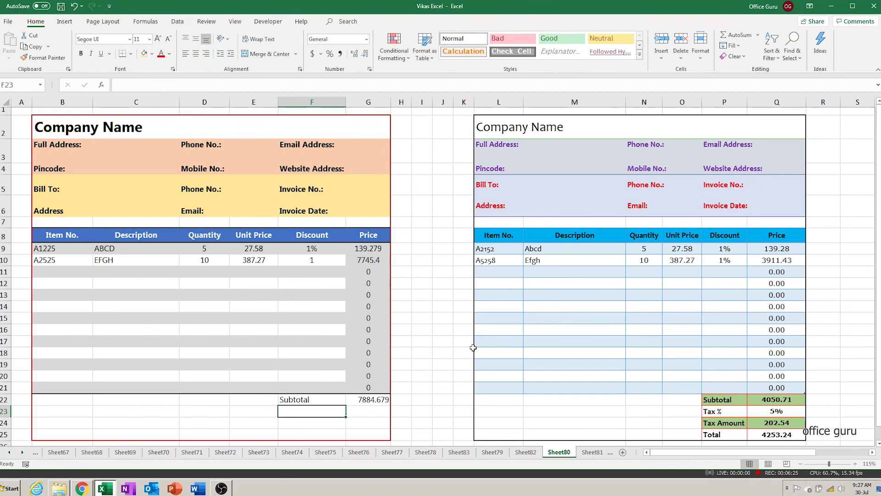
pyautogui.write('Tax')
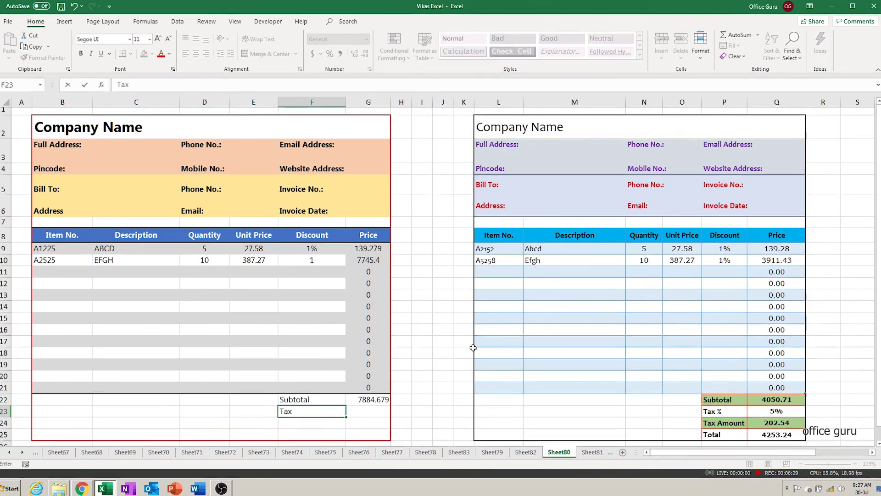
pyautogui.write(' %')
pyautogui.press('Return')
pyautogui.press('Up')
pyautogui.press('Right')
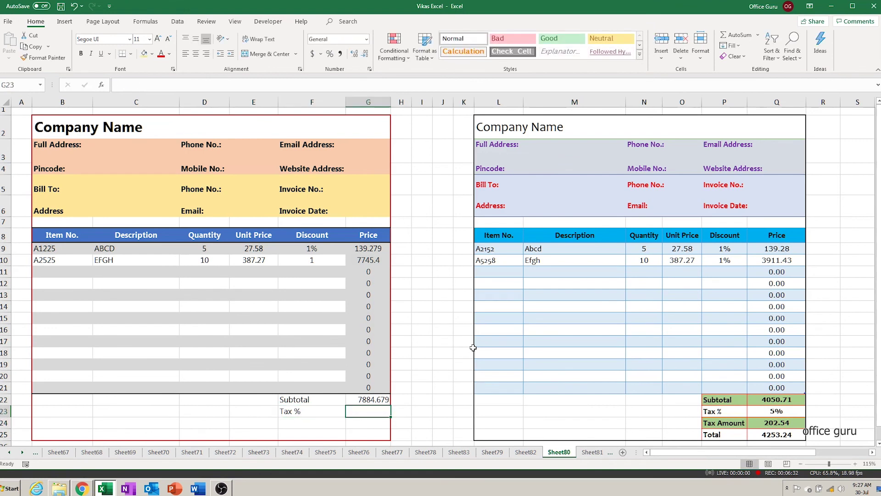
pyautogui.write('5')
pyautogui.press('Return')
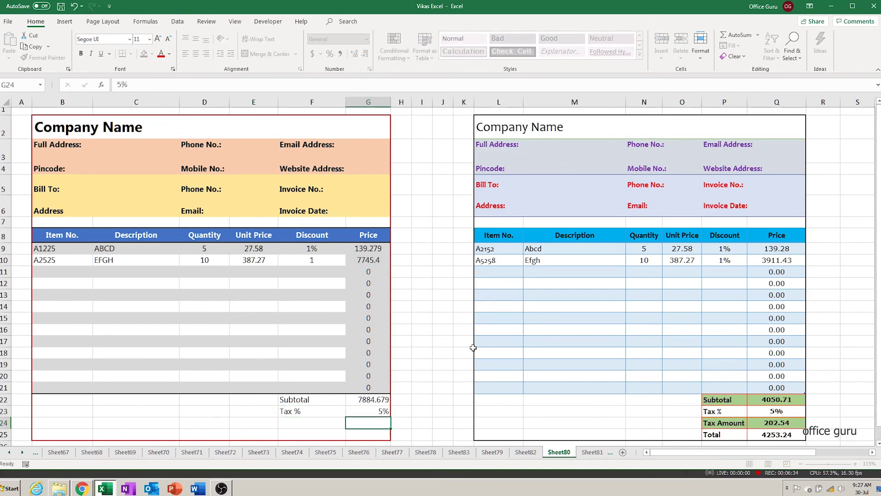
# Add the 'Tax Amount' label in F24 with the formula =G22*G23 beside it
pyautogui.press('Left')
pyautogui.write('T')
pyautogui.write('ax %')
pyautogui.write('Amount')
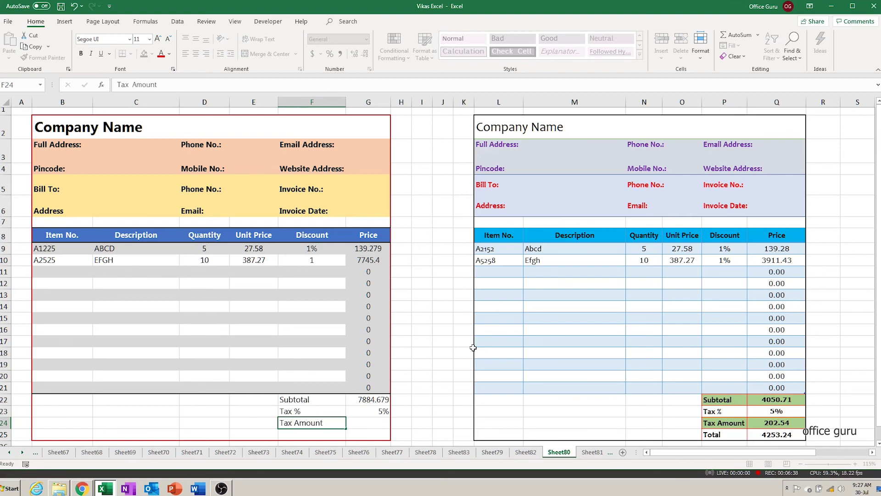
pyautogui.press('Tab')
pyautogui.write('=')
pyautogui.press('Up')
pyautogui.press('Up')
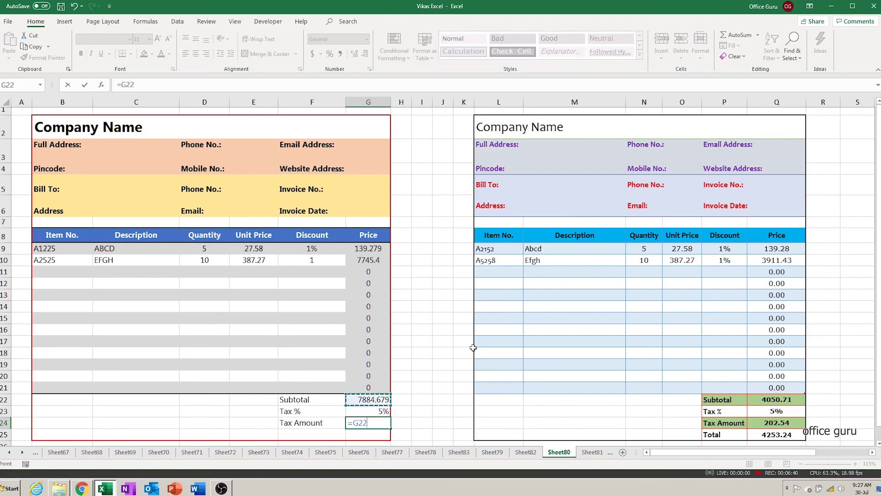
pyautogui.write('*')
pyautogui.press('Up')
pyautogui.press('Return')
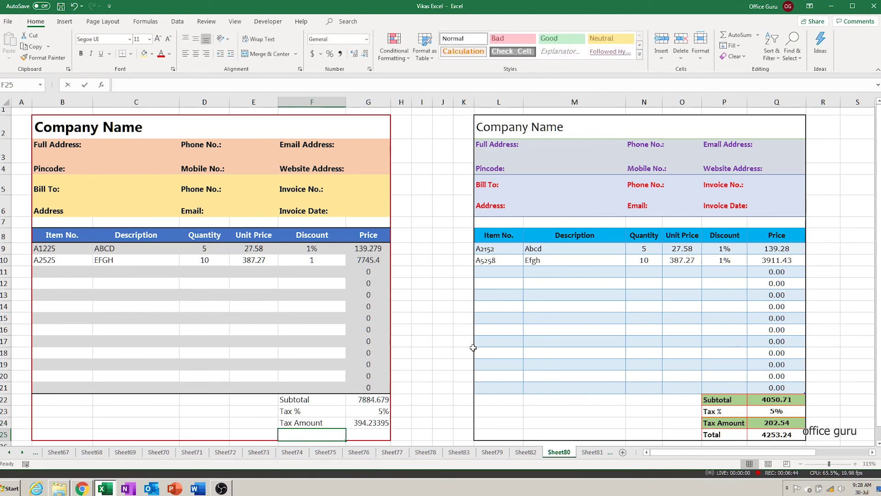
# Add the 'Total' label in F25 with =G22-G24, then select G22:G25
pyautogui.write('Total')
pyautogui.press('Tab')
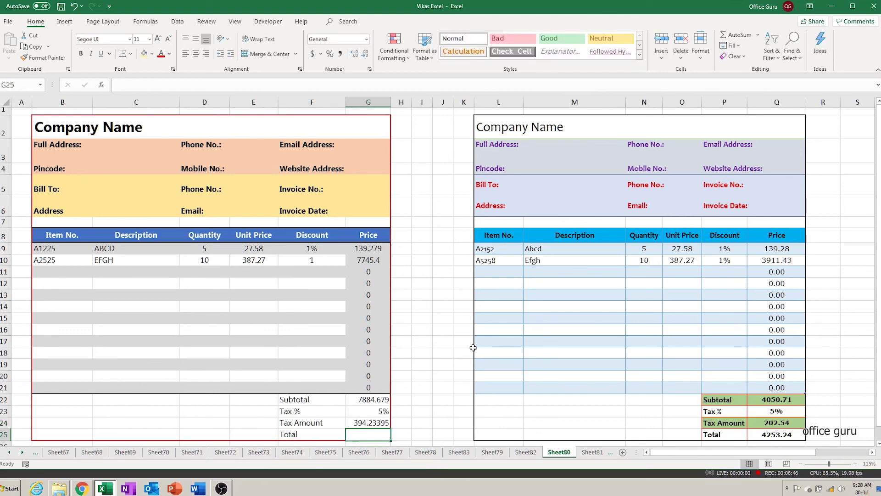
pyautogui.write('=')
pyautogui.press('Up')
pyautogui.press('Up')
pyautogui.press('Up')
pyautogui.write('-')
pyautogui.press('Up')
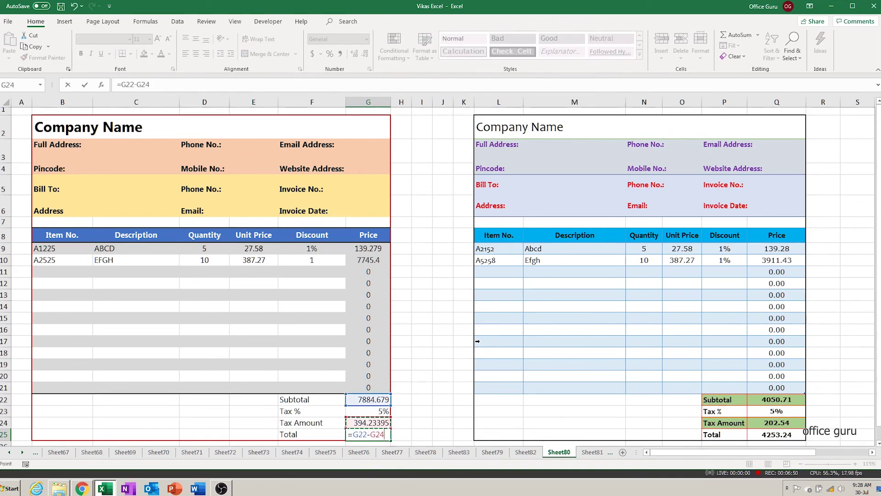
pyautogui.press('Return')
pyautogui.press('Up')
pyautogui.press('Right')
pyautogui.press('Up')
pyautogui.press('Up')
pyautogui.press('Up')
pyautogui.hotkey('shift', 'Down')
pyautogui.hotkey('shift', 'Down')
pyautogui.hotkey('shift', 'Down')
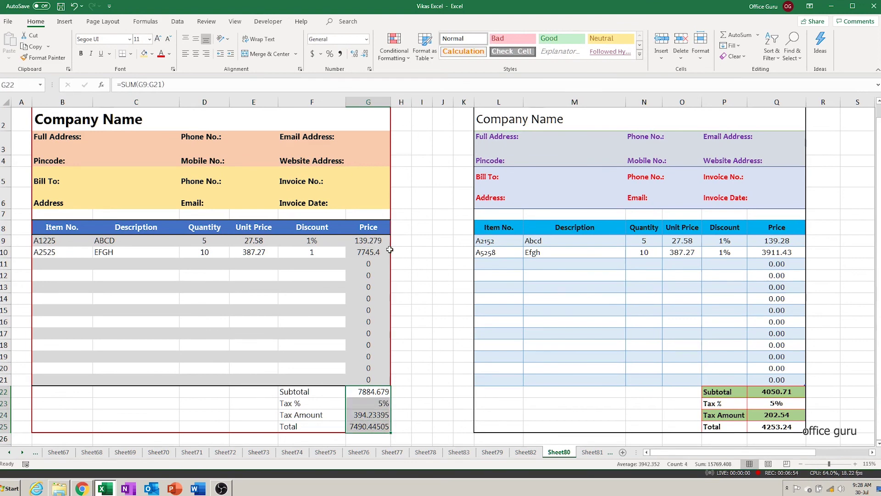
# Format G22:G25 as Number so the totals read 7884.68, 0.05, 394.23 and 7490.45
pyautogui.click(365, 55)
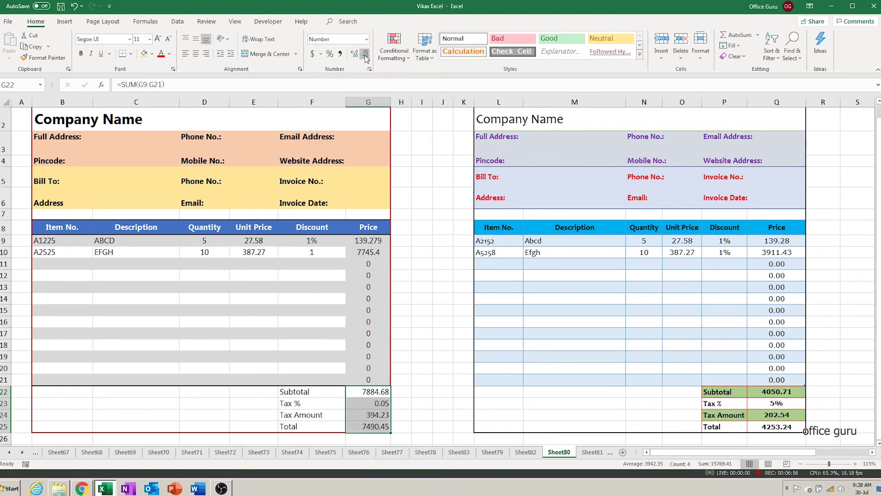
pyautogui.click(455, 321)
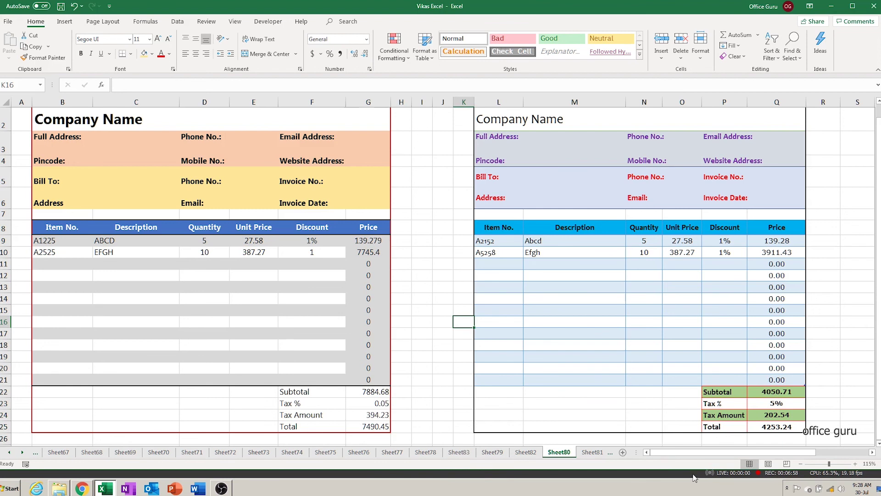
pyautogui.click(437, 345)
pyautogui.scroll(1, 438, 345)
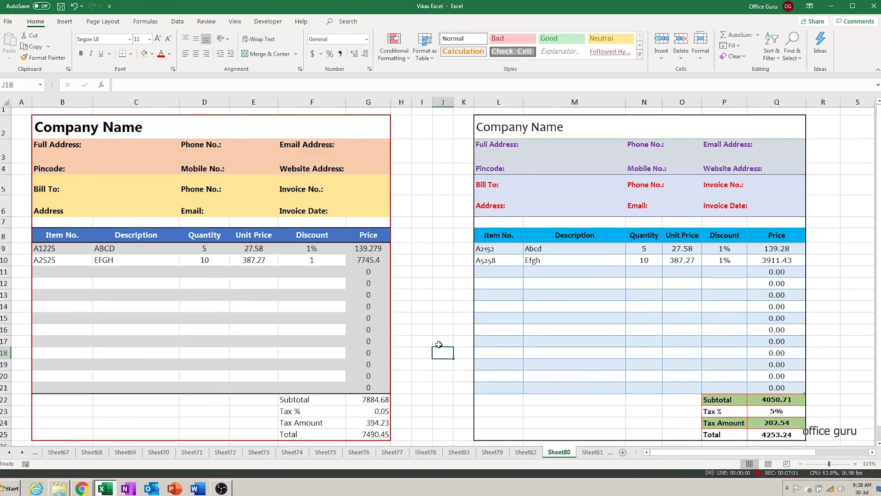
pyautogui.click(425, 101)
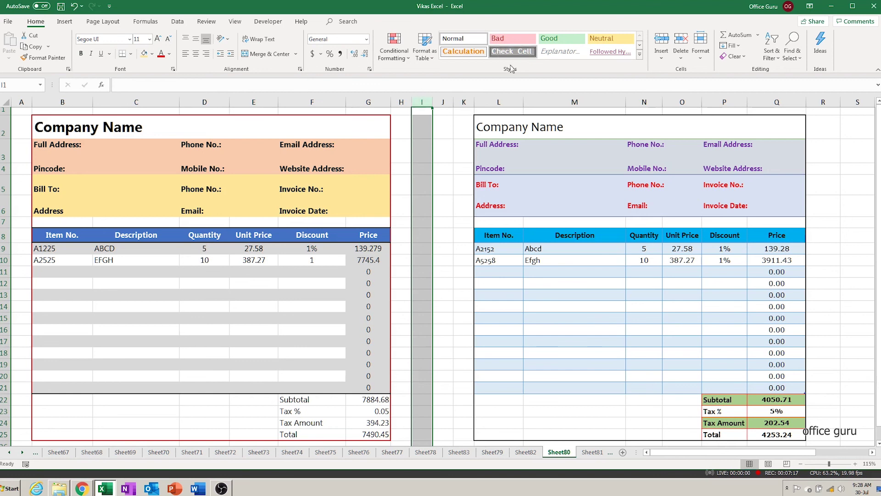
pyautogui.moveTo(296, 400); pyautogui.dragTo(350, 437)
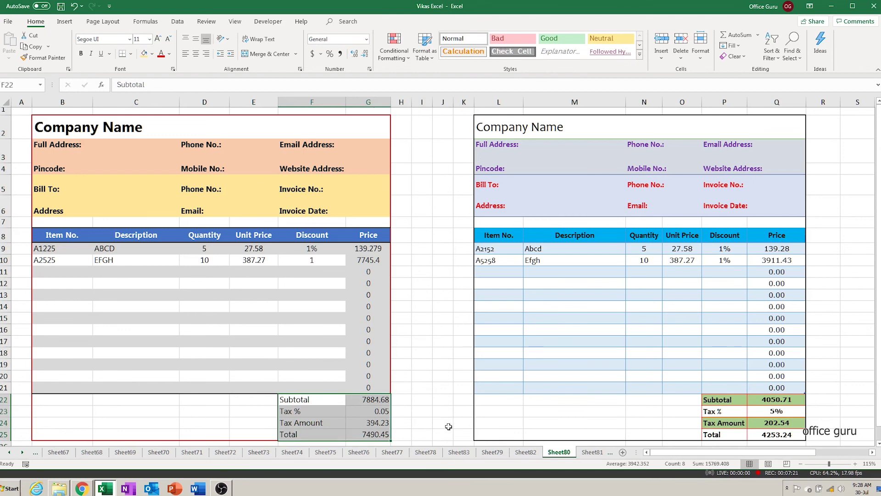
pyautogui.click(423, 397)
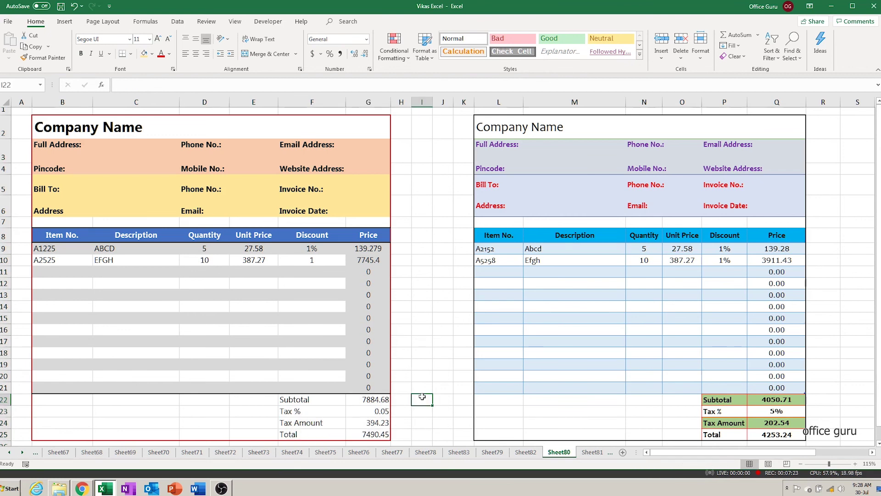